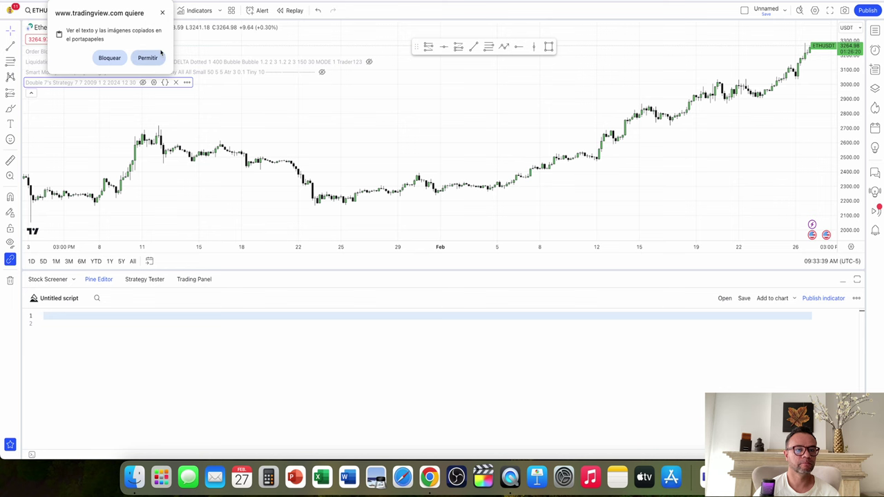
- Allow clipboard access to paste the Double 7's Strategy with Alerts code into the empty script, and enlarge the code editor
left_click(148, 58)
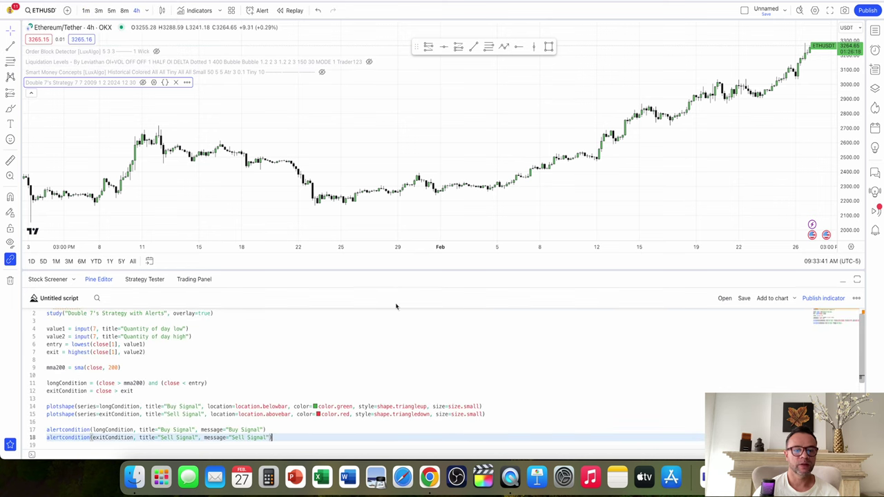
left_click_drag(402, 271, 407, 229)
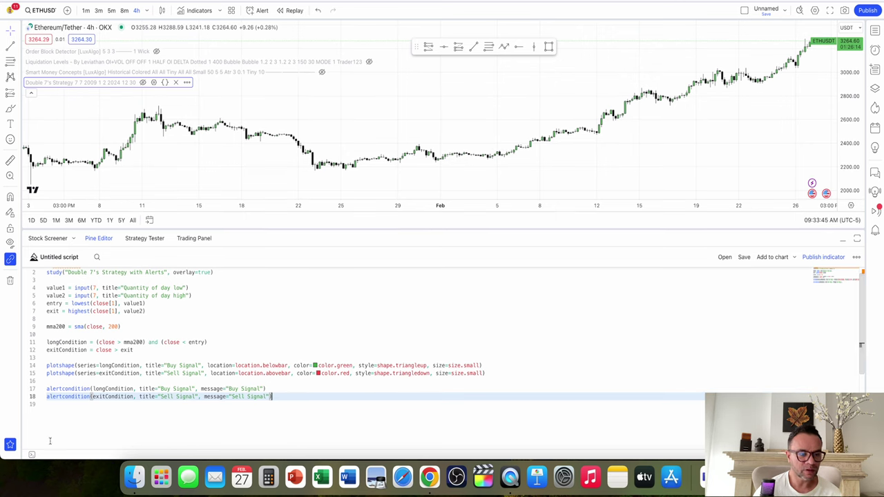
scroll(187, 371, "up", 1)
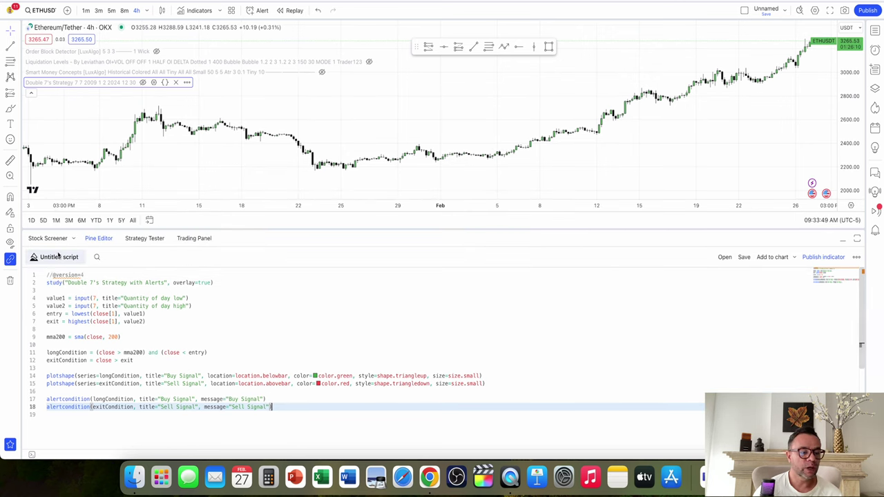
- Save the script under the name DOBLE 7 CON ALERTAS
key("super+s")
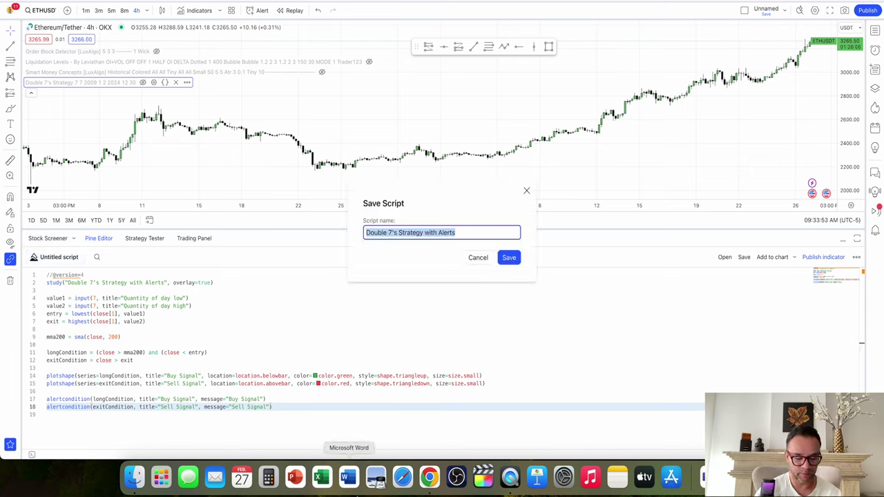
type("DOBLE")
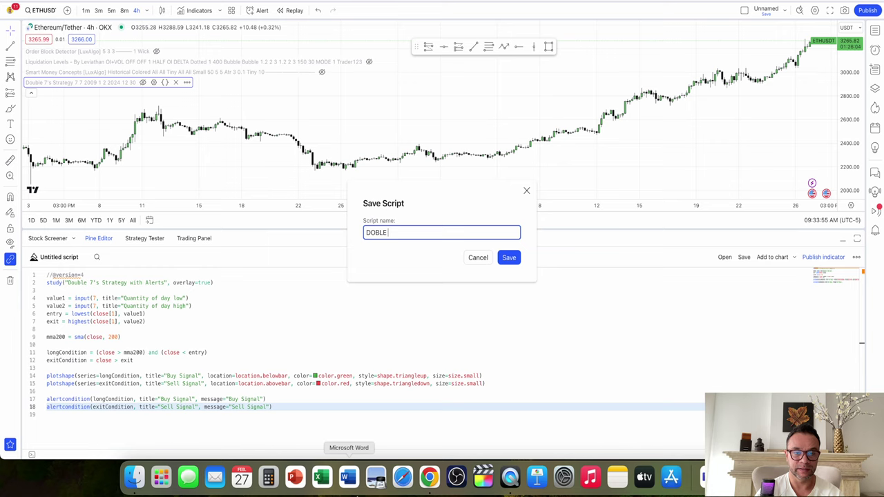
type(" 5 CON ALE")
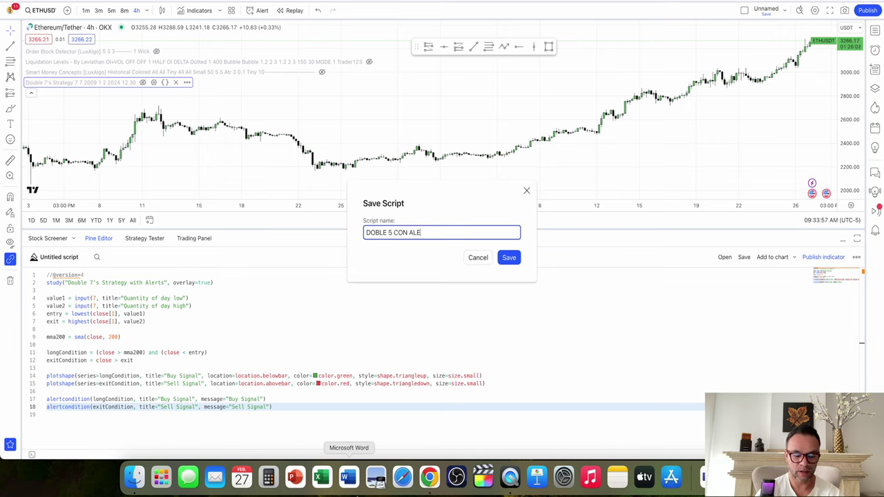
type("RTAS")
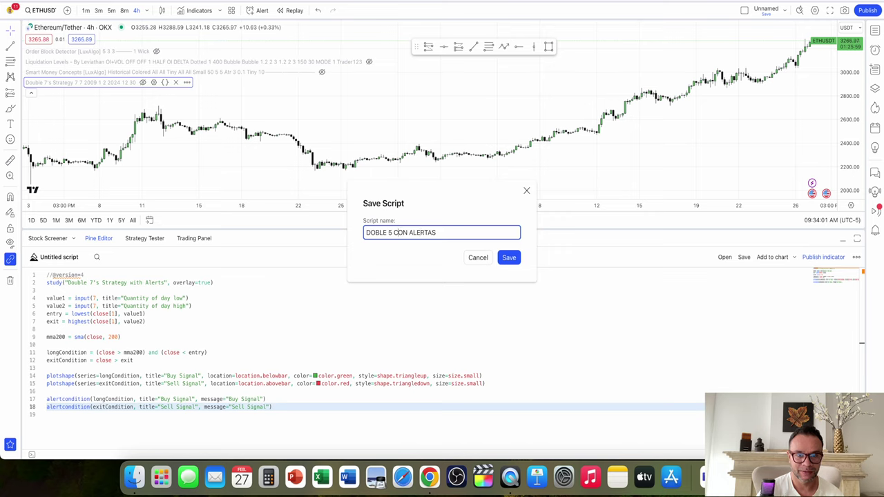
key("Delete")
type("7")
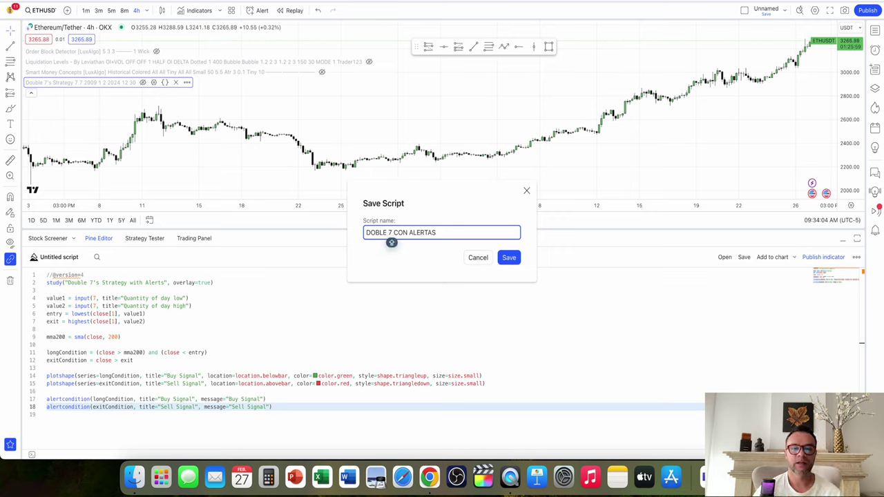
left_click(512, 259)
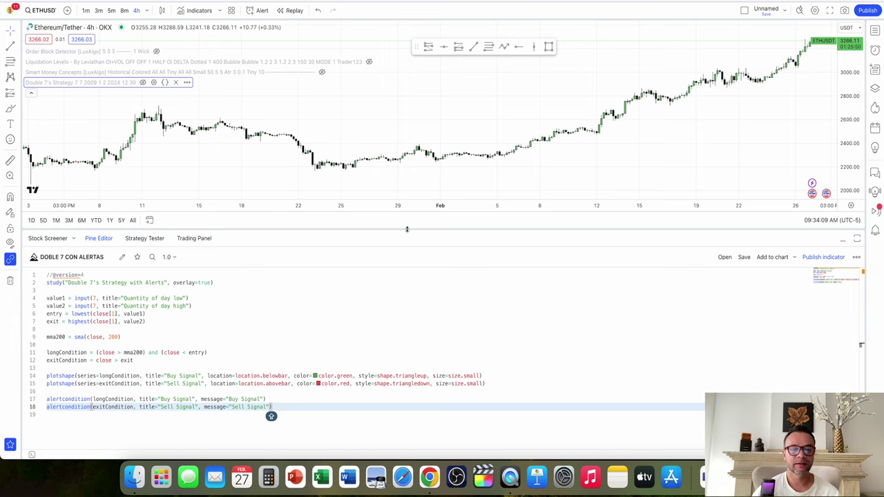
- Add the saved script to the ETHUSDT 4h chart and inspect its buy and sell signals
left_click_drag(407, 230, 411, 263)
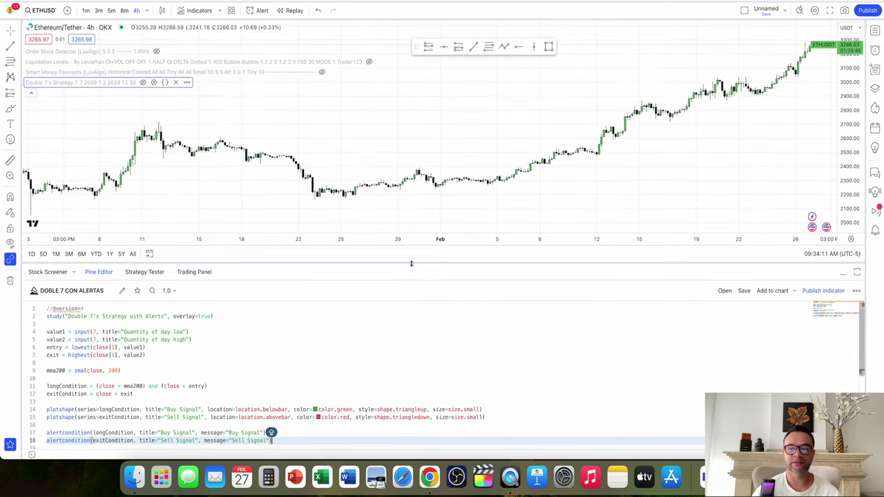
left_click(781, 295)
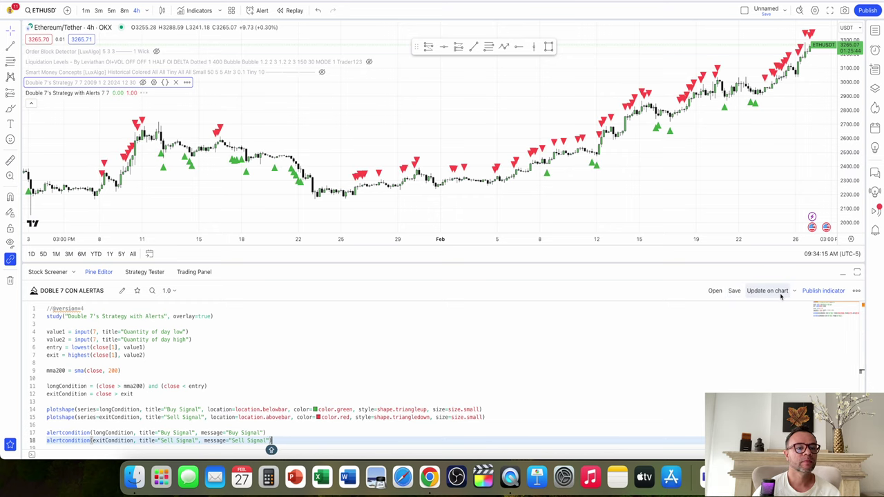
scroll(324, 117, "up", 2)
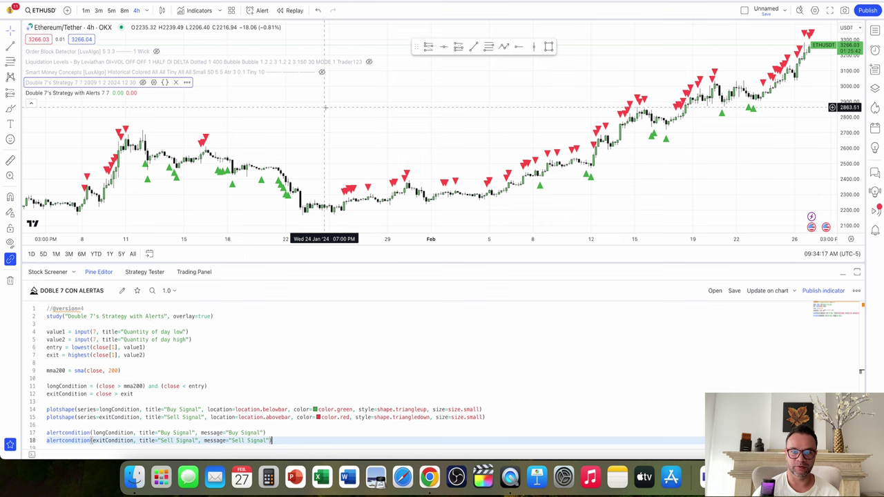
scroll(324, 107, "up", 3)
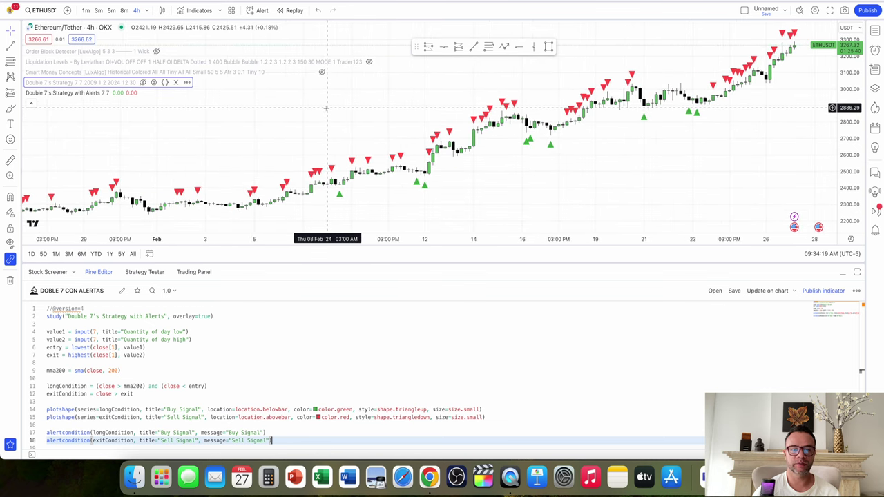
scroll(326, 108, "down", 3)
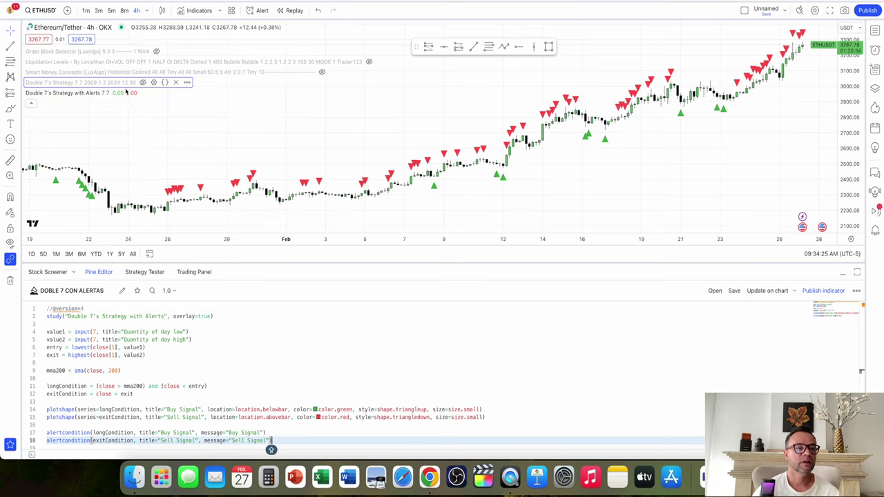
- Open a new alert for the Double 7's Strategy with Alerts indicator and review the signals available as its condition
mouse_move(97, 93)
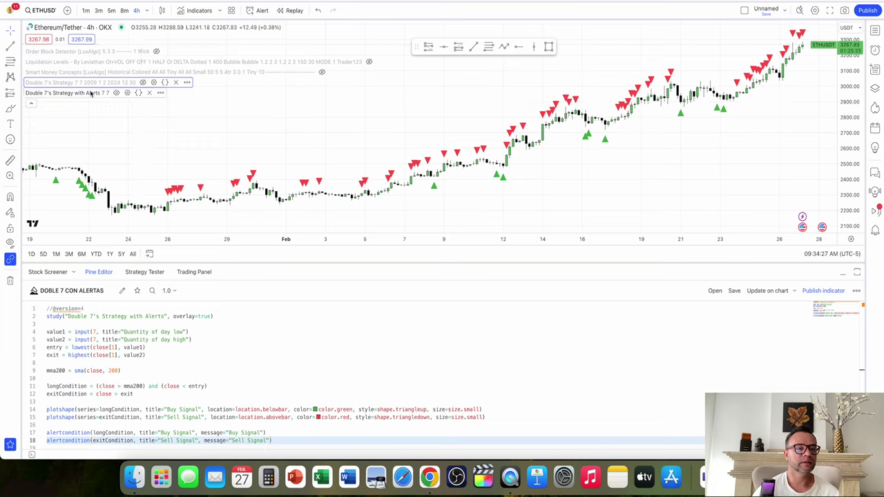
left_click(161, 93)
left_click(199, 106)
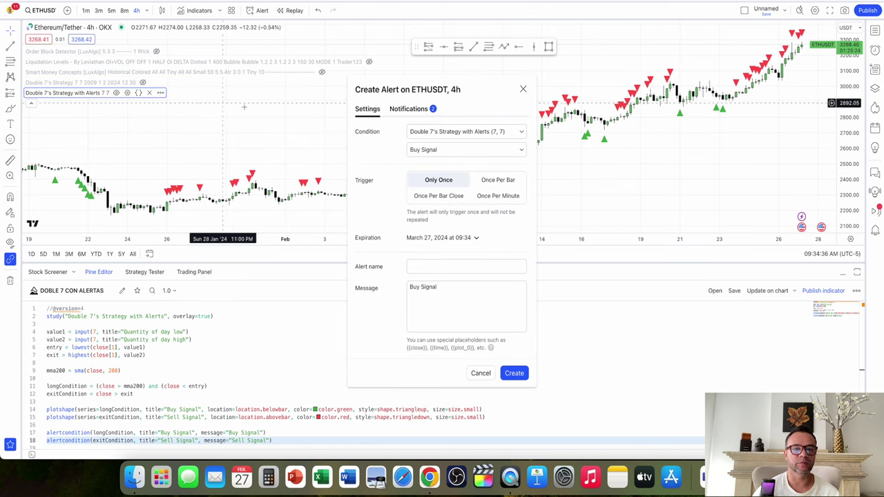
left_click(522, 153)
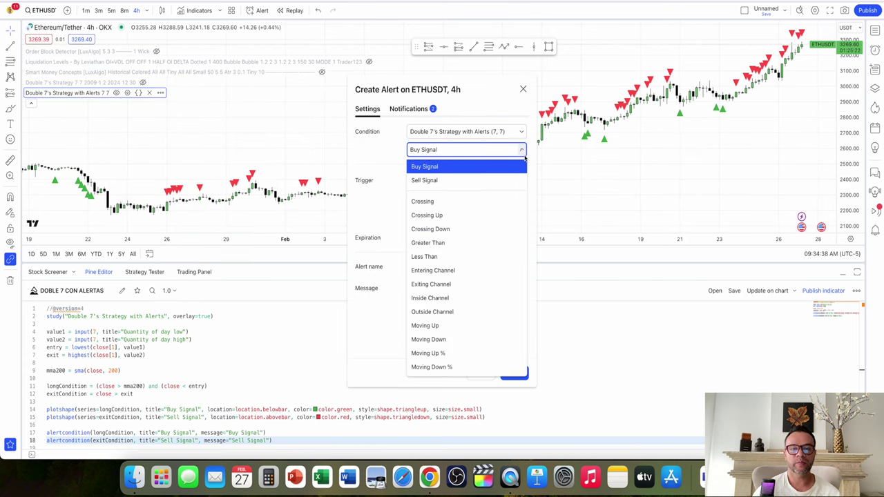
left_click(511, 118)
left_click_drag(512, 97, 474, 72)
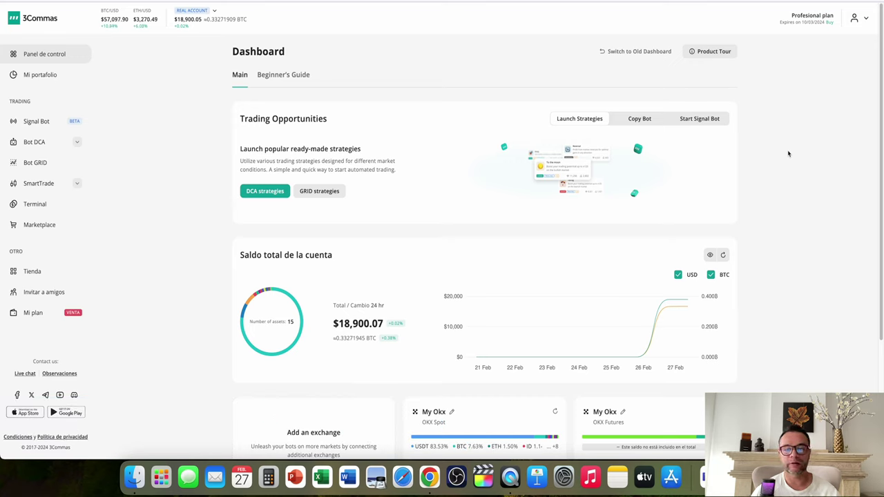
- In 3Commas, start creating a new DCA bot based on the Classic trading long spot strategy
left_click(30, 147)
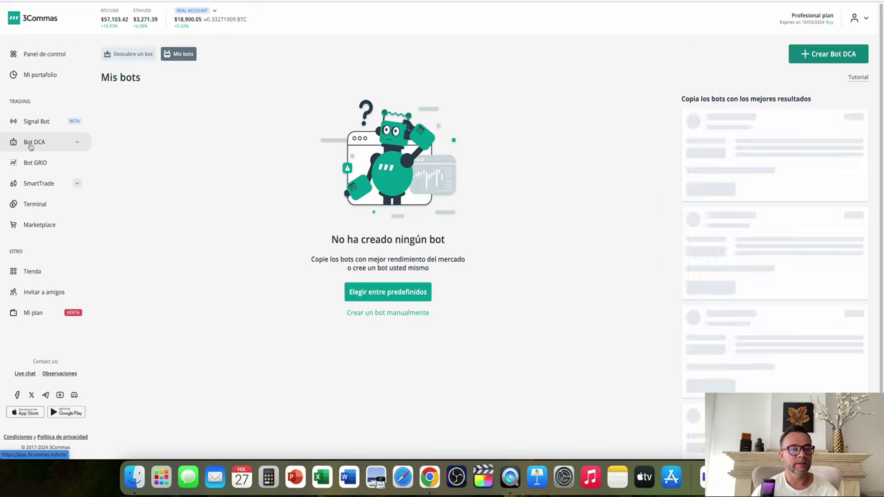
left_click(821, 63)
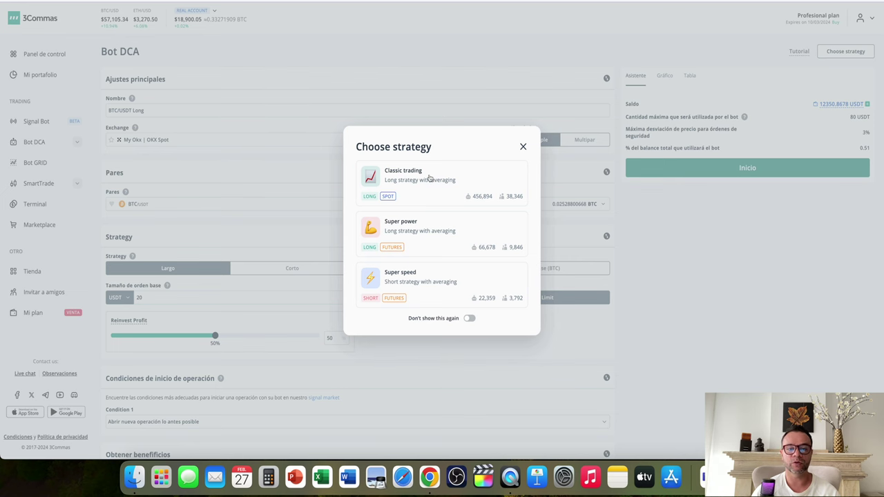
left_click(429, 177)
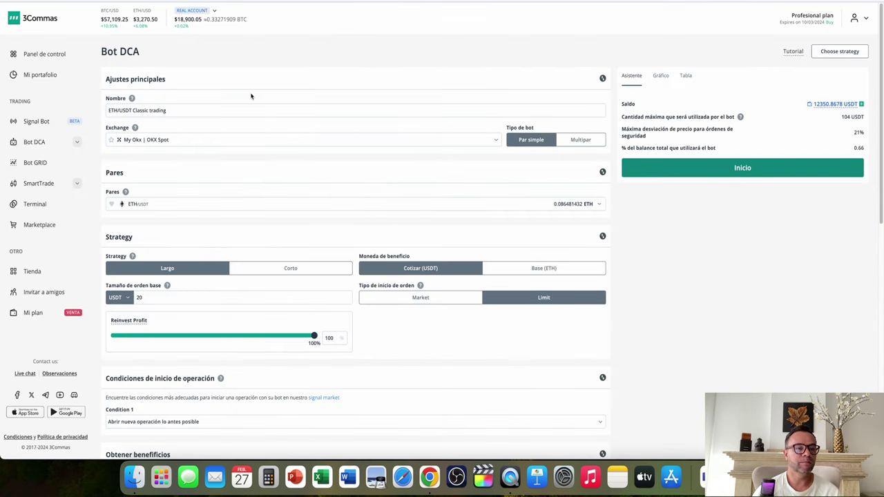
- Rename the DCA bot as ETH/USDT DOBLE 7
left_click(240, 111)
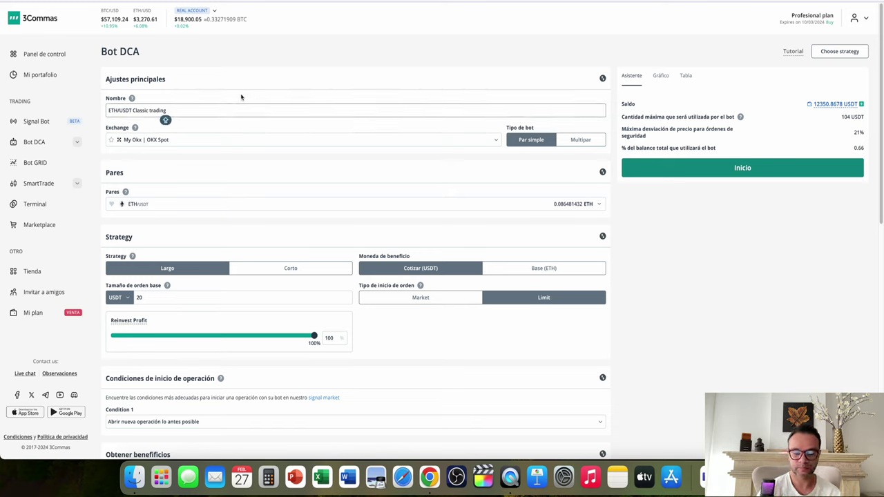
key("BackSpace")
key("BackSpace")
key("BackSpace")
key("BackSpace")
key("BackSpace")
key("BackSpace")
key("BackSpace")
key("BackSpace")
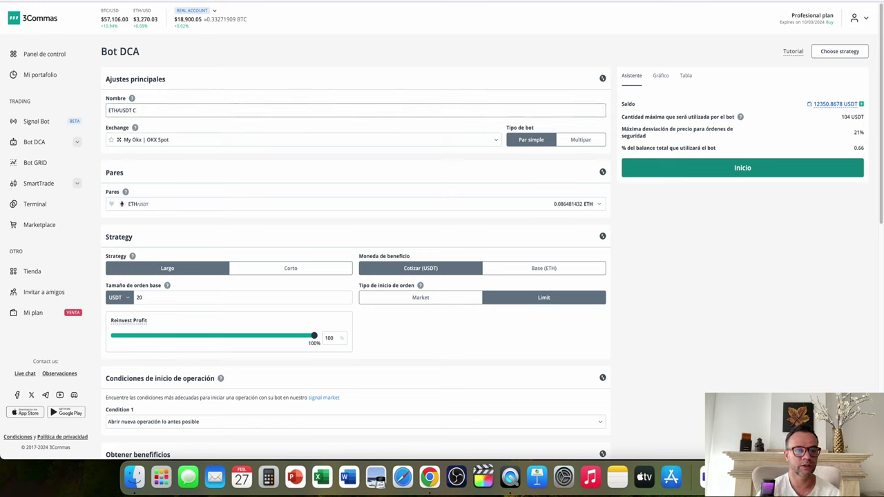
type("DC")
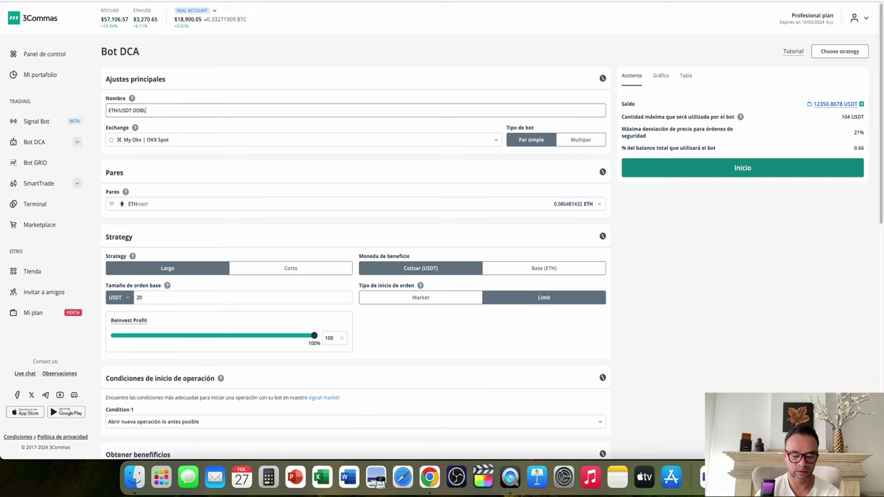
- Choose My Okx | OKX Spot as the bot's exchange and check the list of trading pairs
left_click(237, 142)
left_click(236, 143)
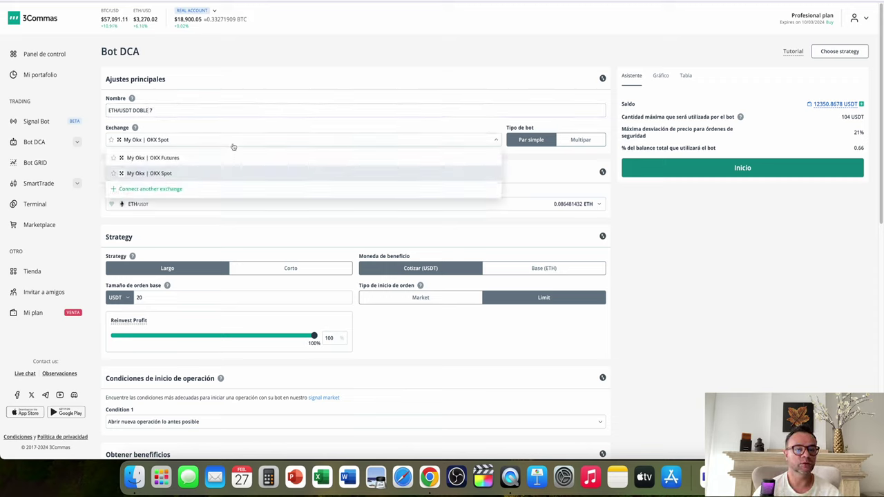
left_click(218, 180)
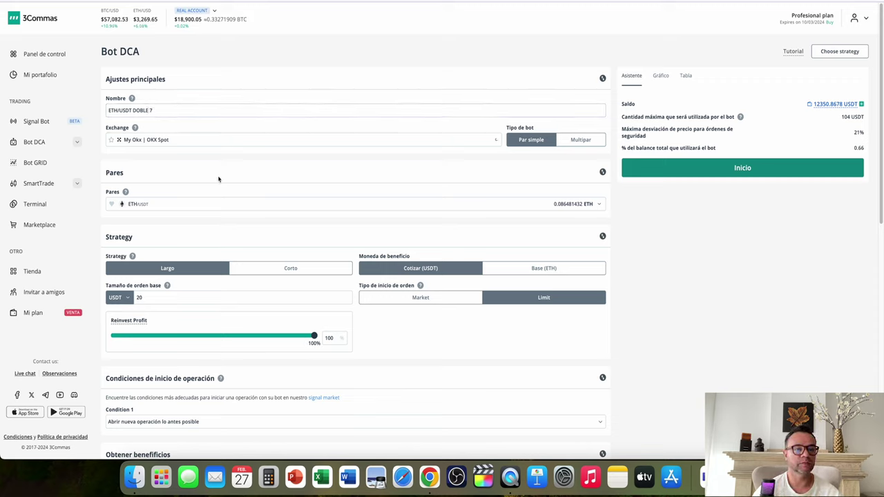
left_click(156, 207)
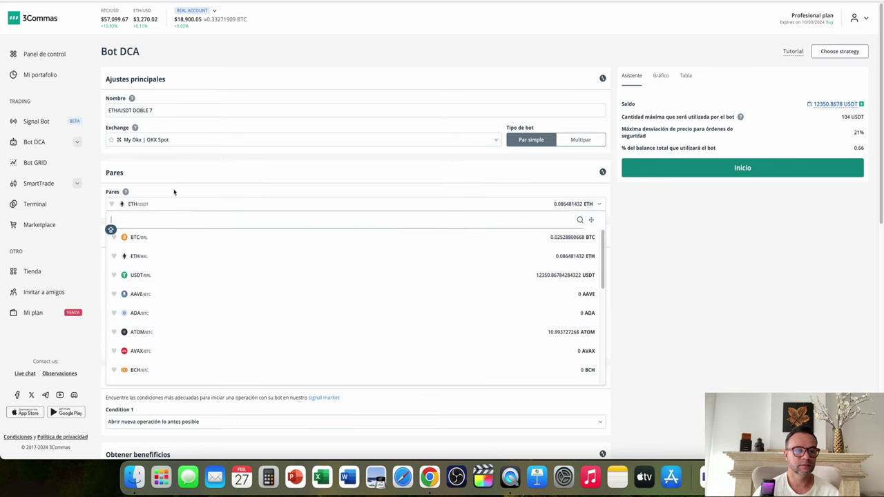
left_click(177, 187)
- Set the bot's base order size to 100 USDT
scroll(176, 187, "down", 5)
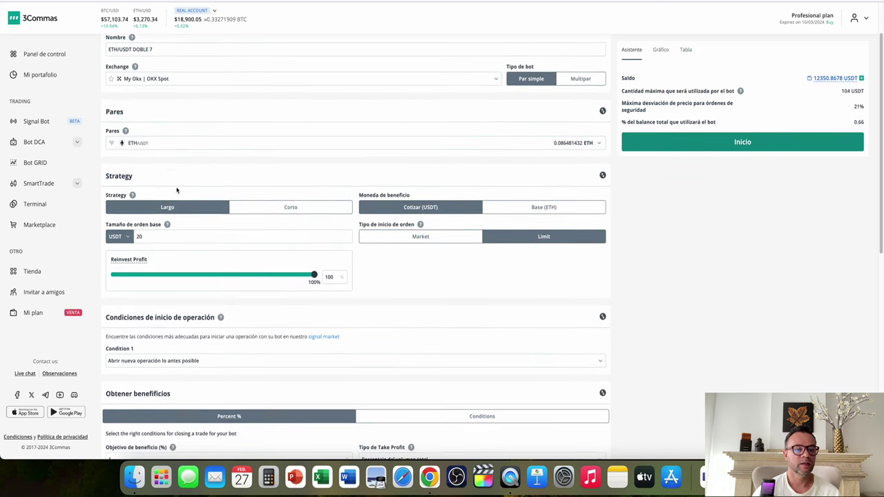
scroll(176, 207, "down", 1)
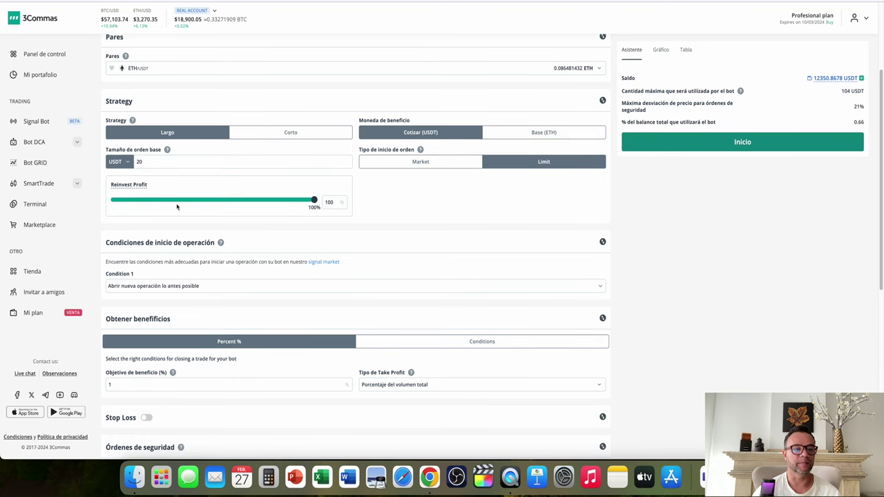
double_click(169, 166)
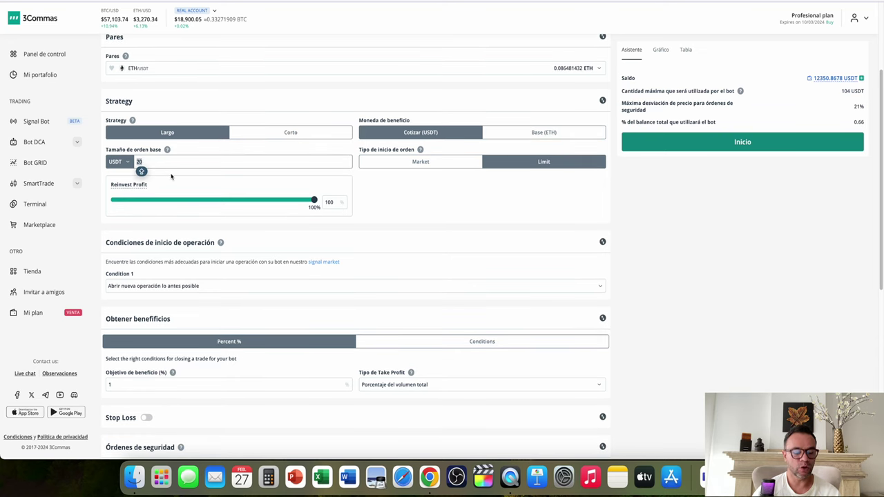
type("100")
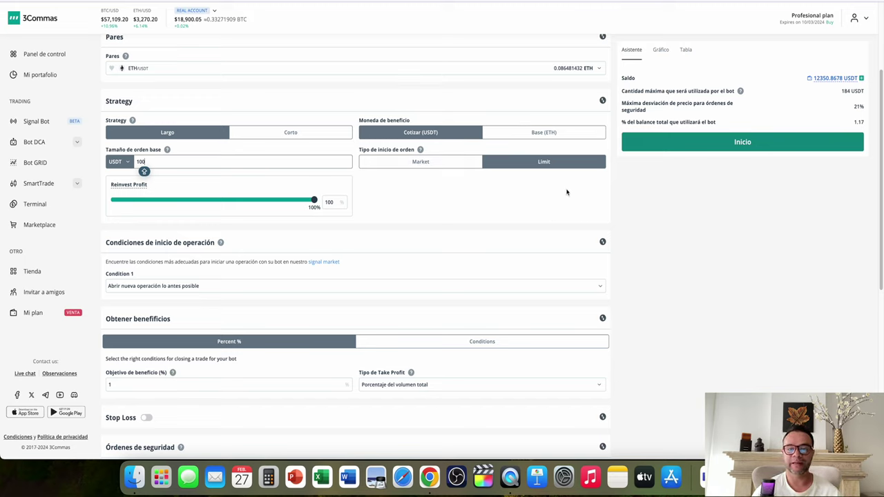
left_click(551, 206)
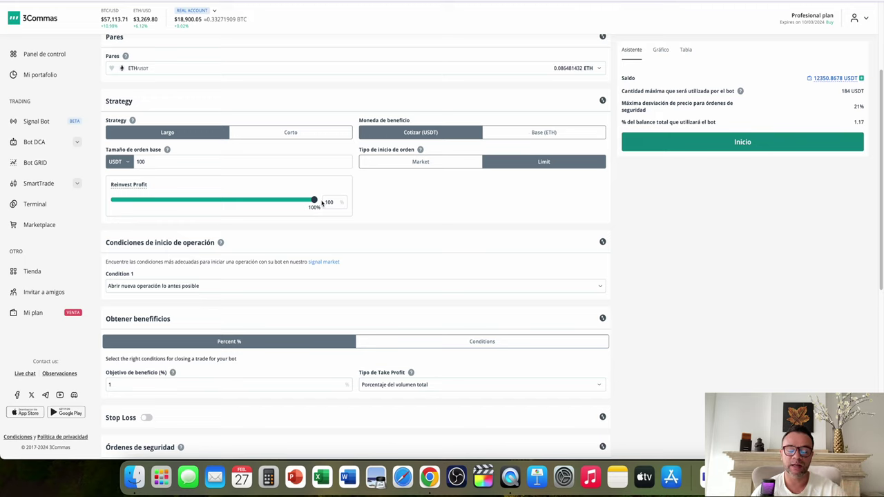
- Set the bot's first trade start condition to Señales personalizadas de TradingView
scroll(390, 208, "down", 3)
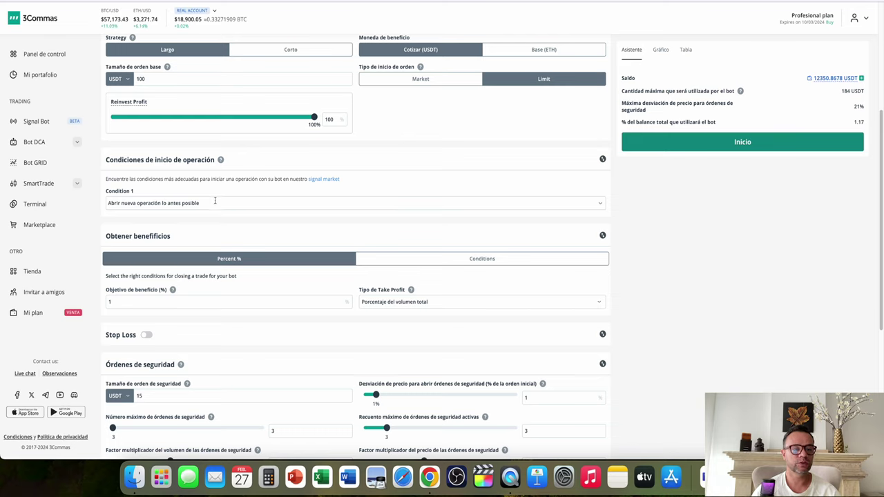
left_click(215, 201)
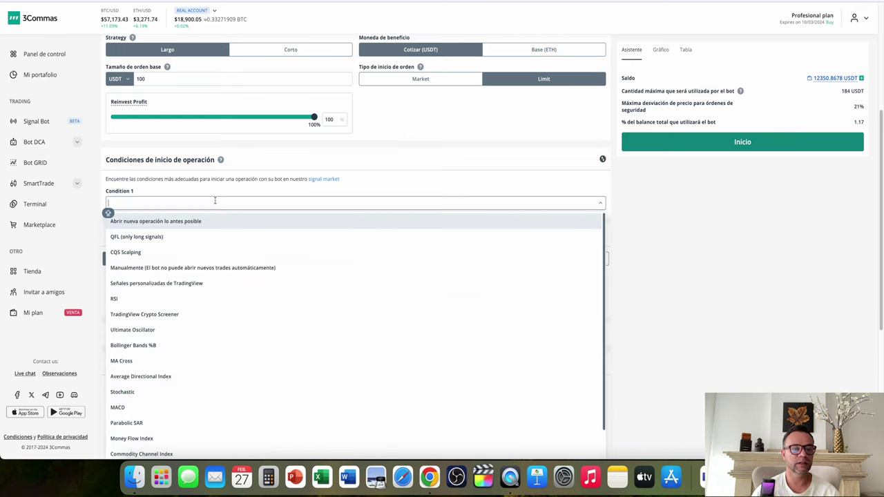
left_click(159, 284)
scroll(432, 173, "down", 3)
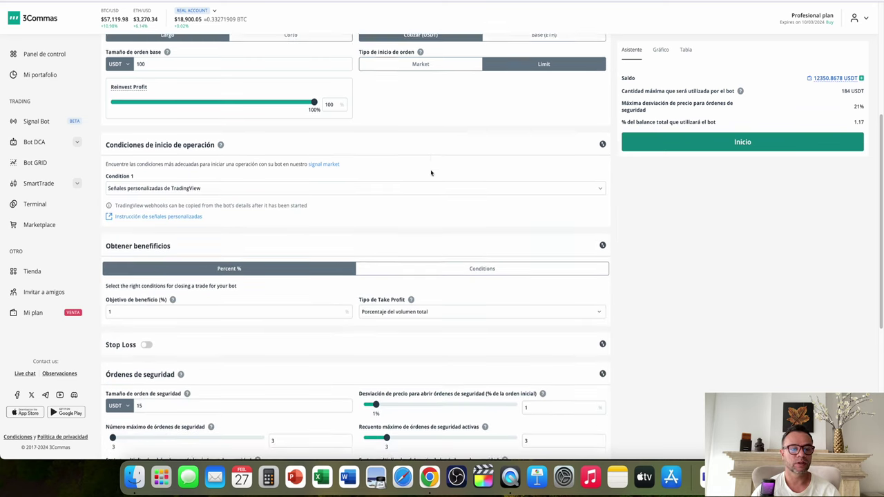
- Set the bot's take profit target (Objetivo de beneficio) to 2%
scroll(431, 173, "down", 1)
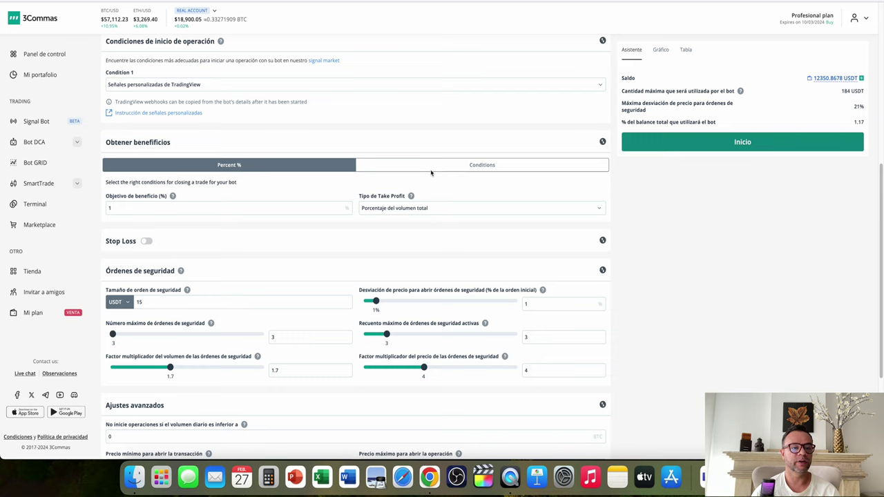
double_click(123, 209)
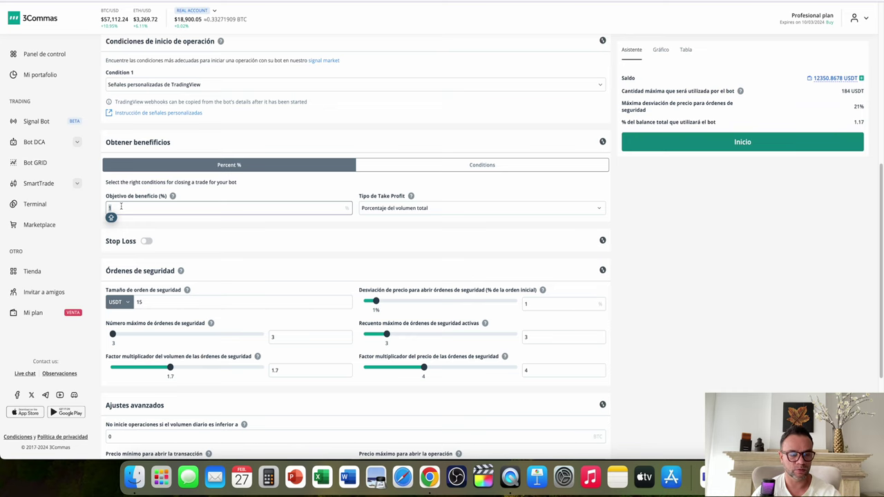
type("2")
left_click(398, 142)
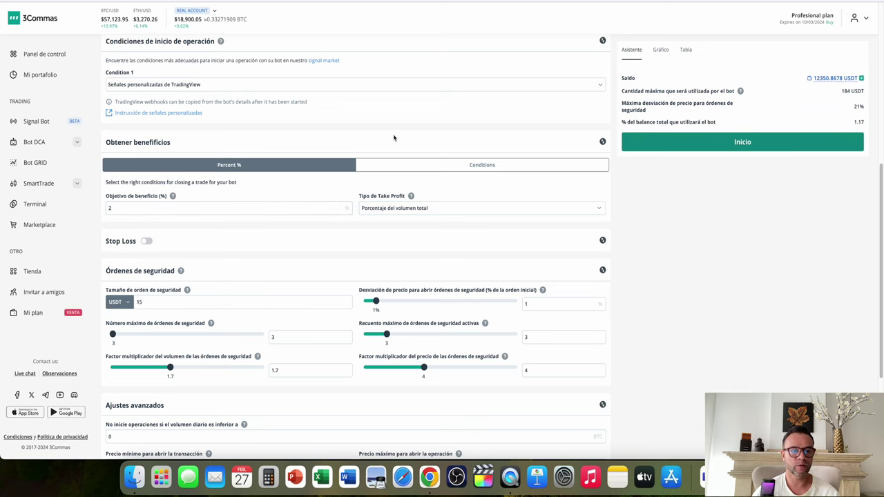
- Set the bot's safety order size to 150 USDT
scroll(345, 150, "down", 3)
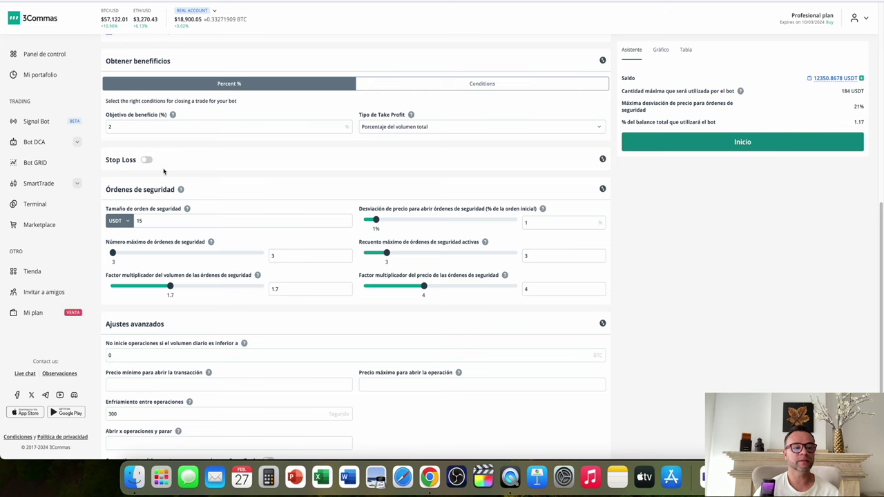
scroll(164, 173, "up", 2)
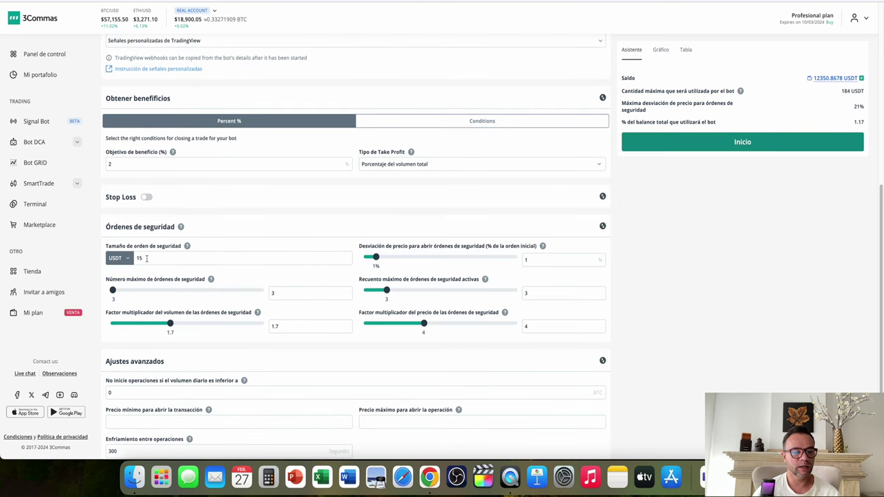
left_click(147, 259)
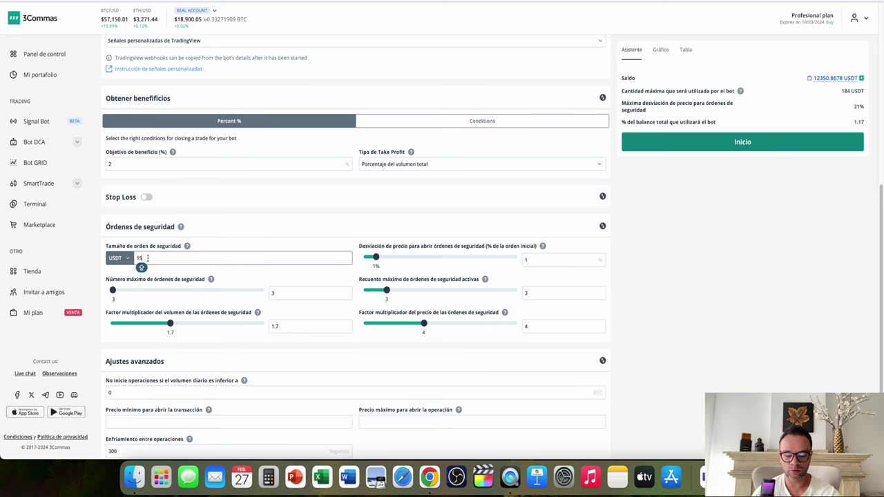
type("0")
left_click(275, 209)
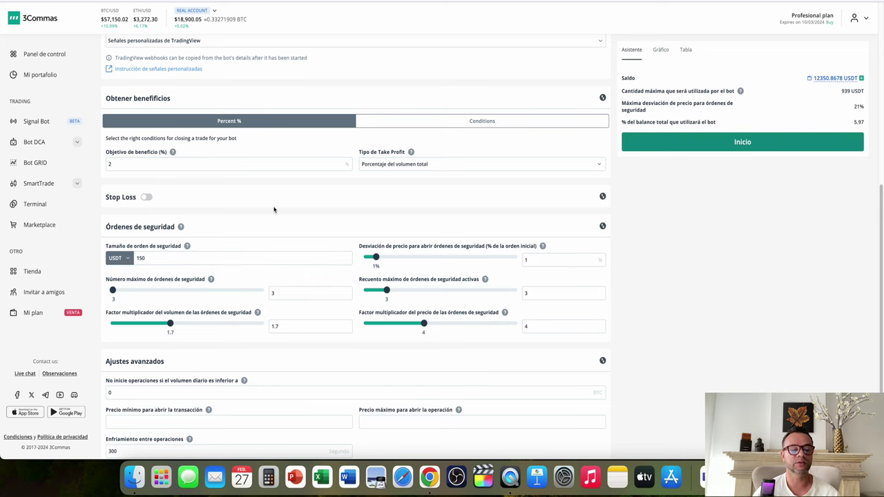
- Set the maximum number of safety orders to 5
scroll(273, 209, "down", 1)
scroll(273, 209, "down", 3)
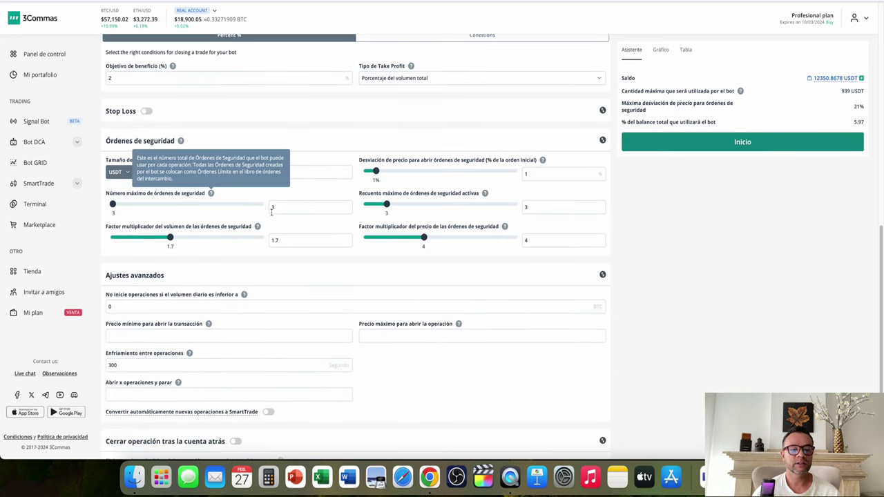
left_click(280, 209)
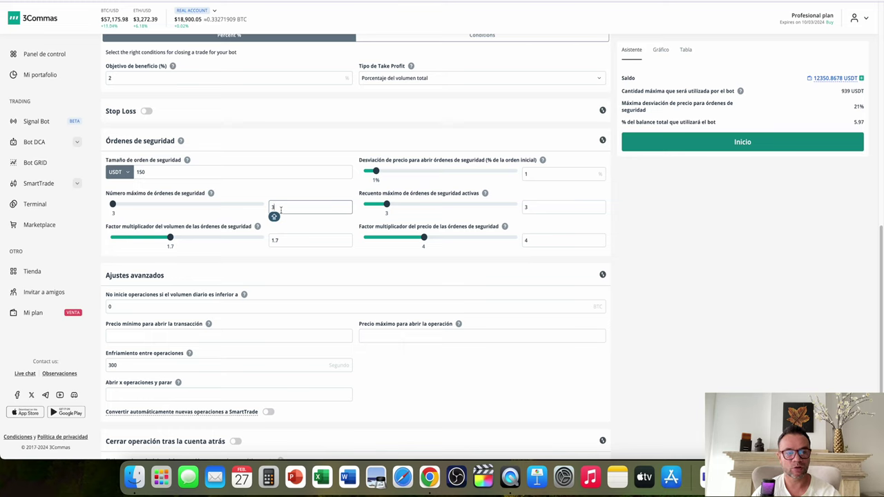
key("BackSpace")
type("5")
left_click(299, 174)
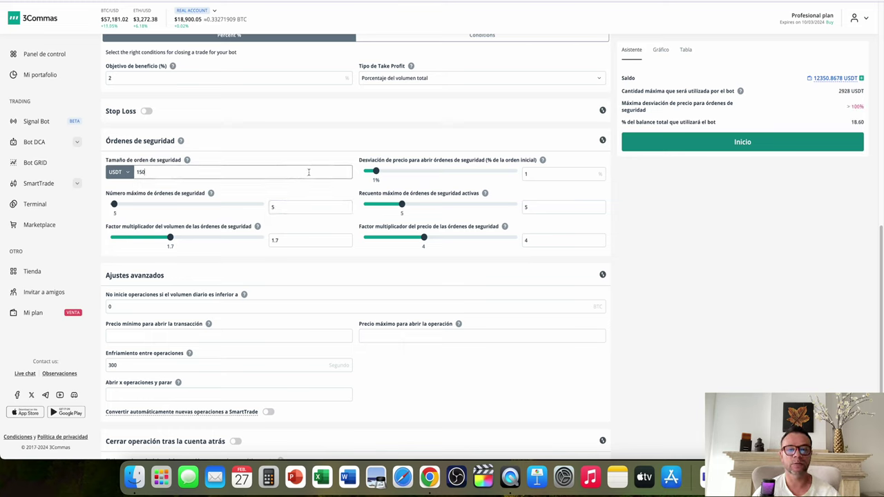
left_click(143, 172)
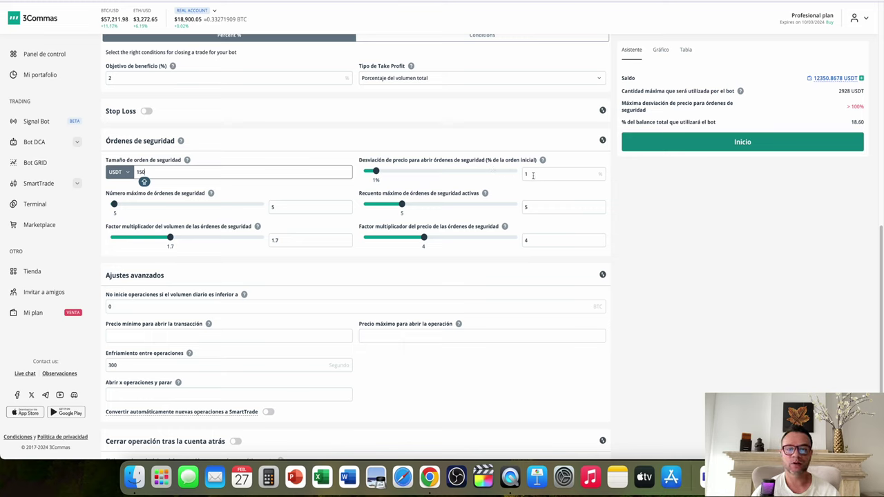
- Set the safety orders' price deviation to 2% and their volume multiplier to 1
double_click(533, 175)
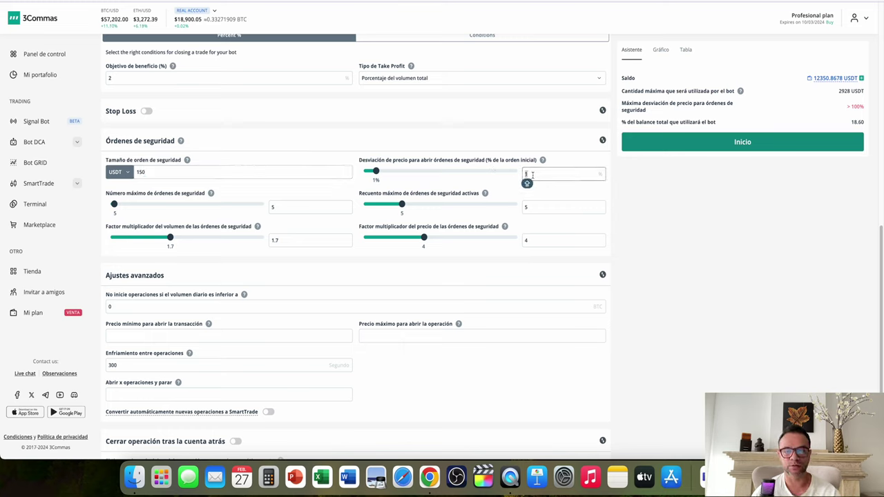
type("2")
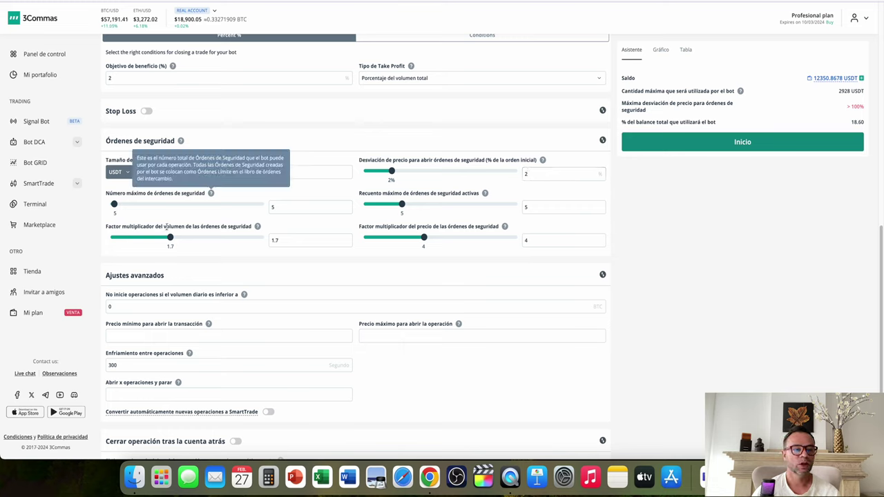
double_click(301, 241)
type("1")
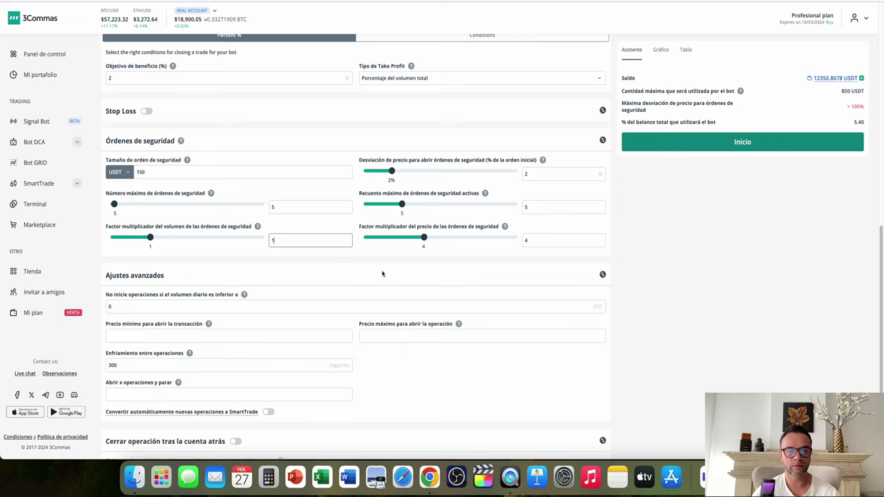
left_click(384, 271)
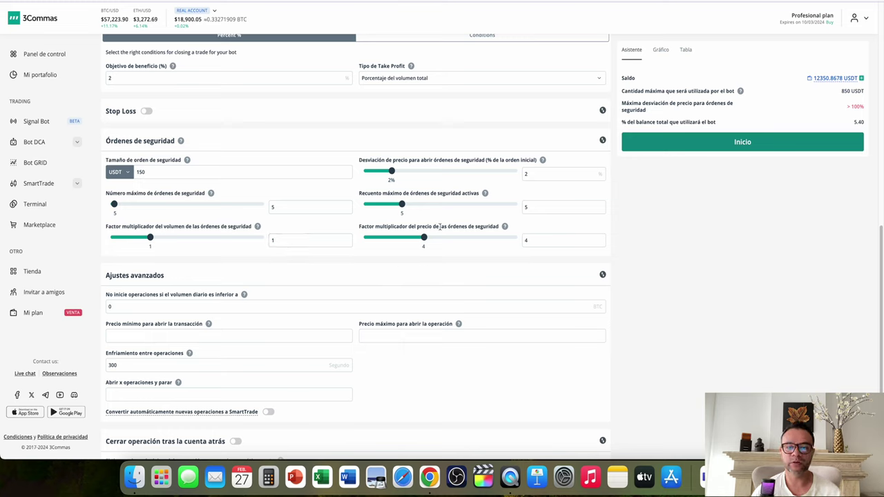
- Review the safety order price multiplier, the cooldown between trades and the maximum amount the bot will use
left_click(531, 241)
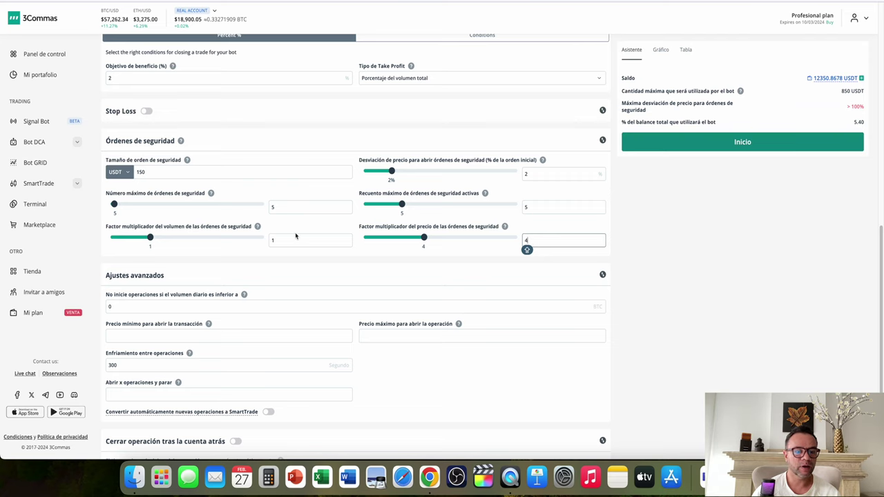
scroll(298, 237, "down", 1)
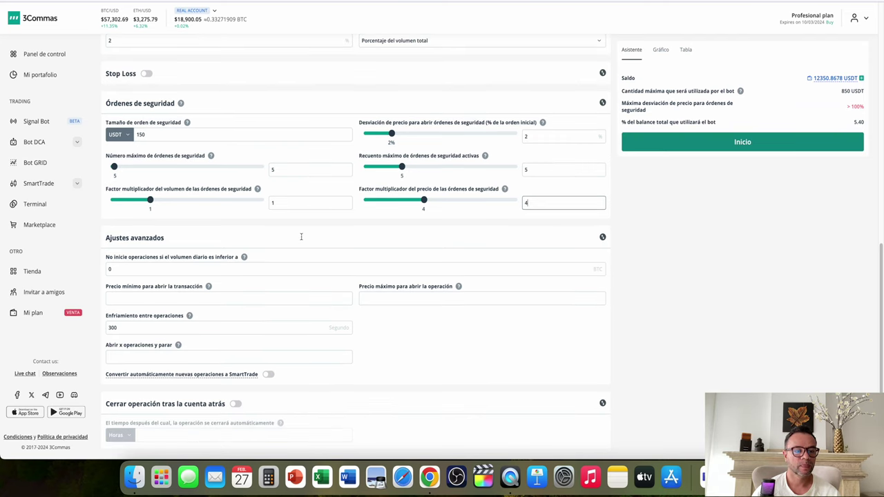
left_click(125, 329)
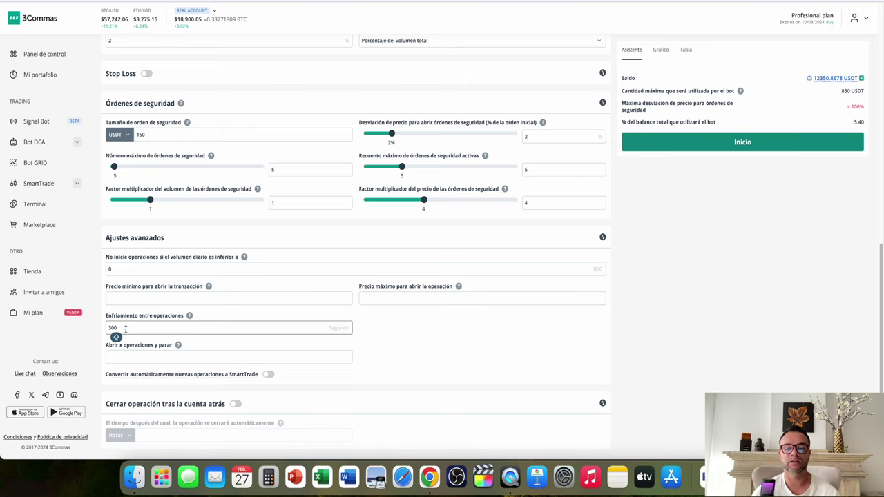
left_click(704, 312)
scroll(703, 311, "up", 3)
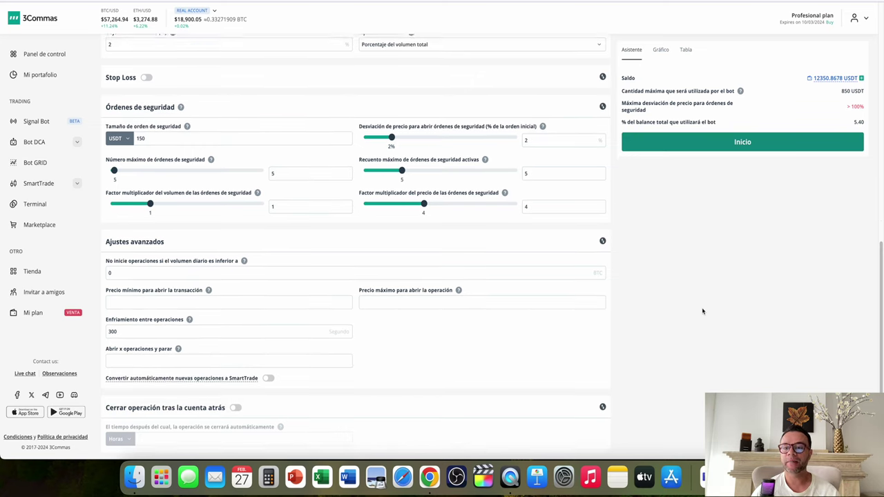
scroll(703, 312, "up", 5)
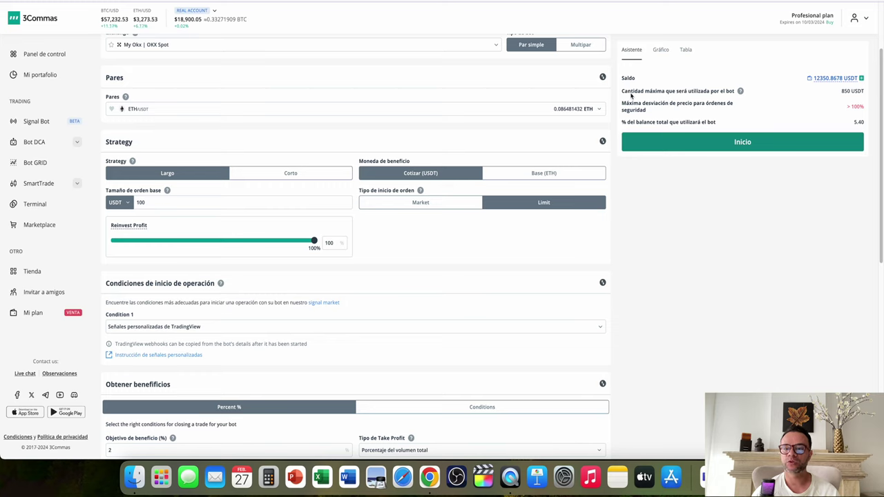
left_click_drag(623, 91, 718, 97)
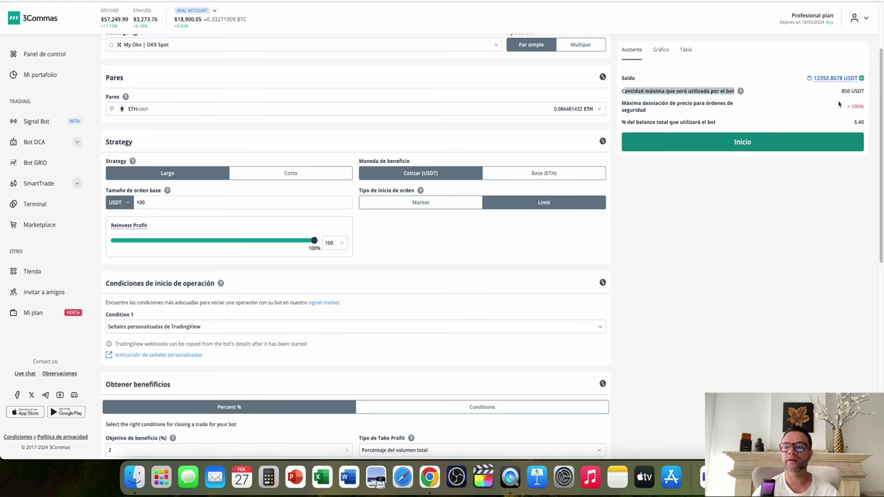
left_click_drag(838, 91, 866, 94)
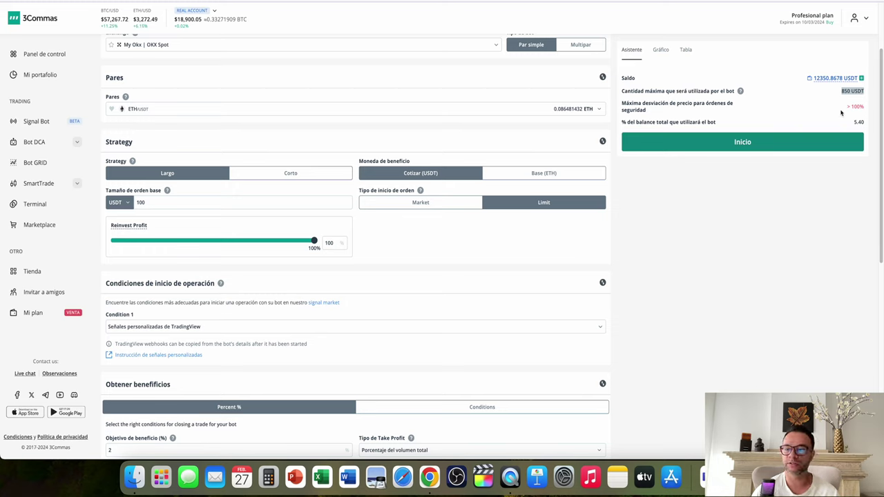
- Start the DCA bot, dismiss the dialogs that follow, and locate the trade start signal message in the bot's details
left_click(743, 143)
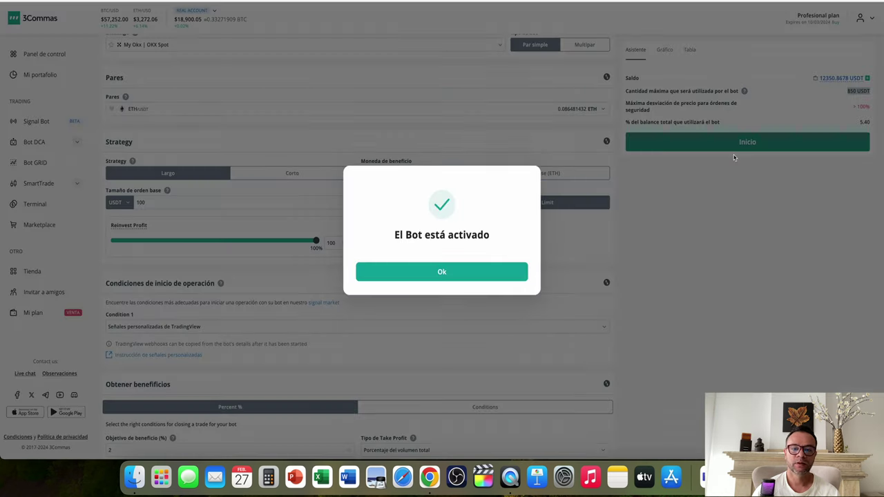
left_click(443, 272)
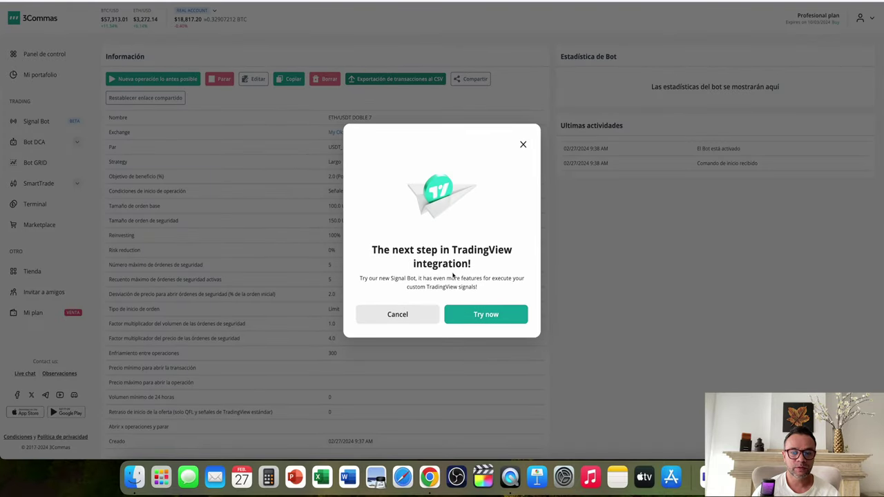
left_click(523, 145)
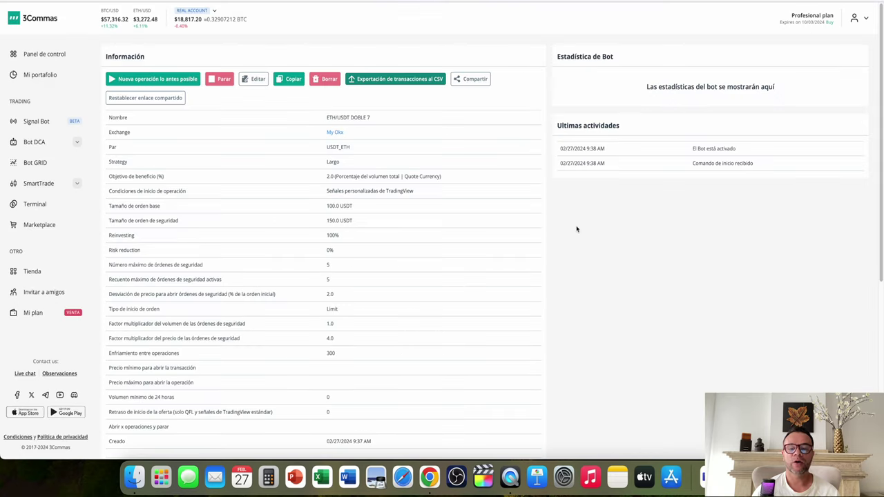
scroll(576, 229, "down", 10)
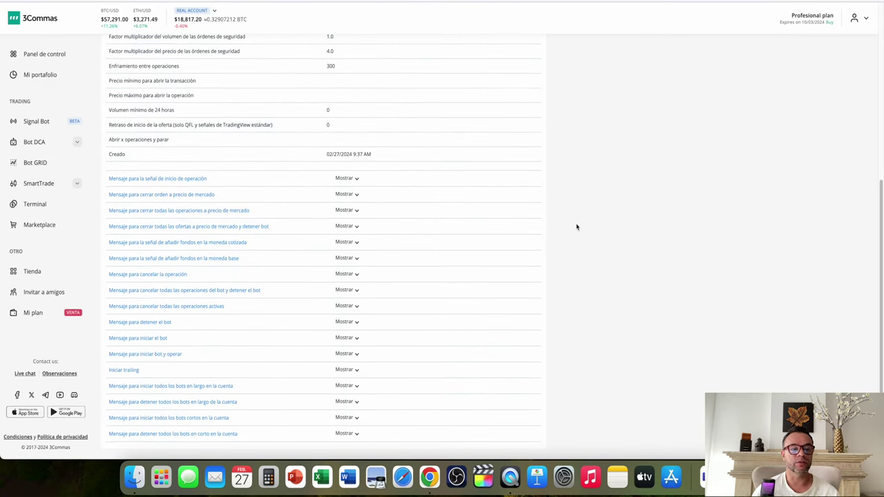
left_click(164, 184)
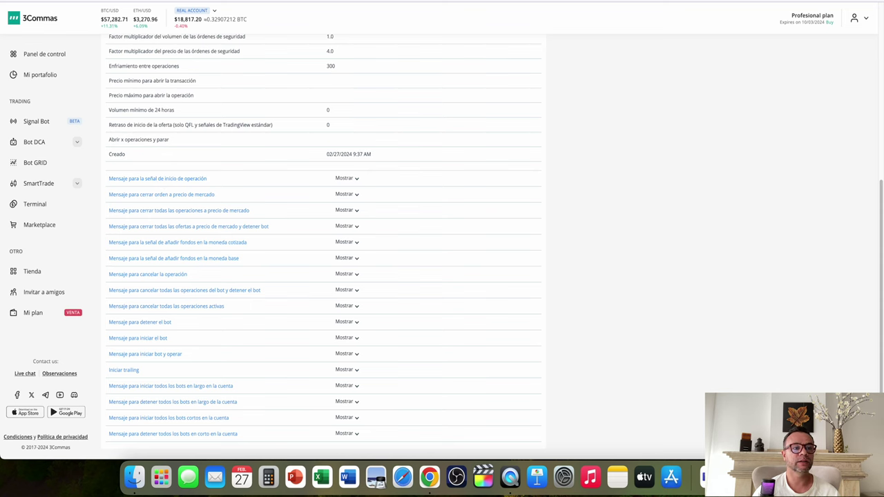
- Switch to TradingView and set the ETHUSDT alert to the Buy Signal condition with the Once Per Bar Close trigger
key("super+Tab")
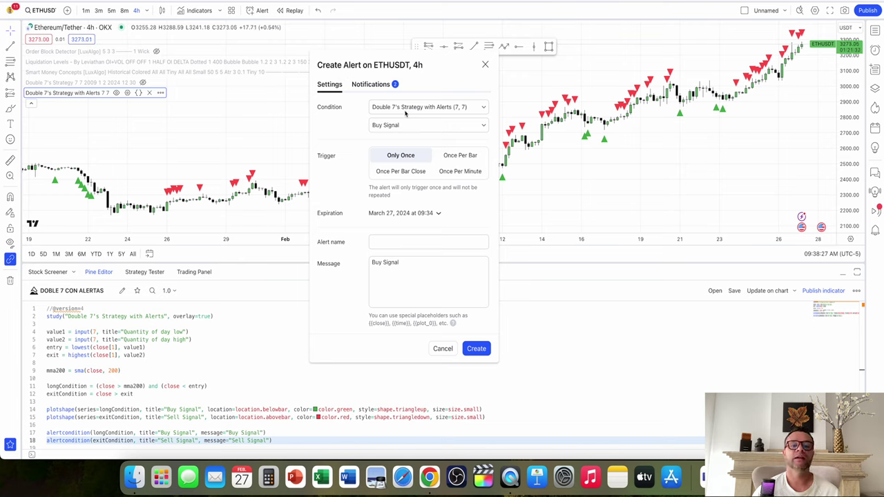
left_click(484, 130)
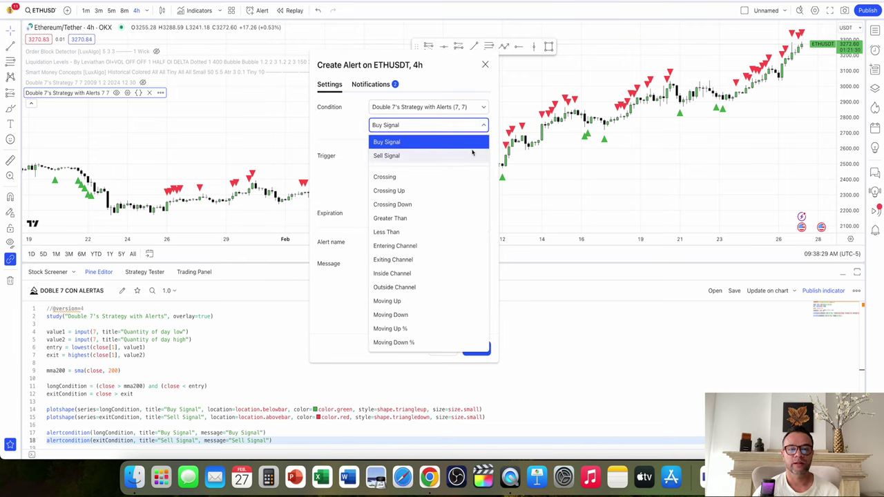
left_click(473, 145)
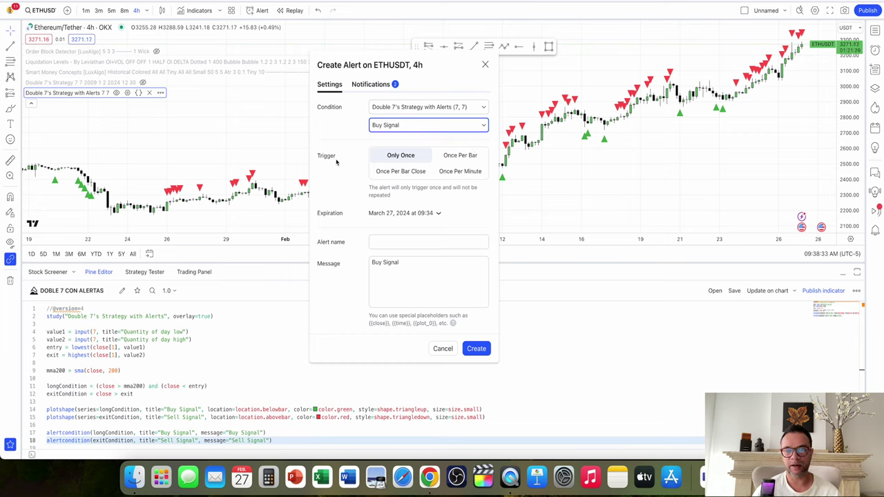
left_click(394, 175)
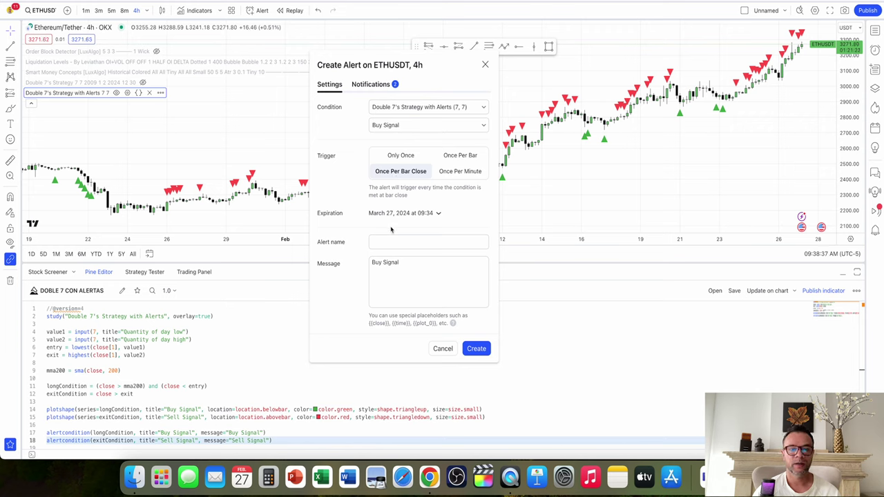
- Set the alert's expiration to April 27, 2024 at 09:34
left_click(438, 213)
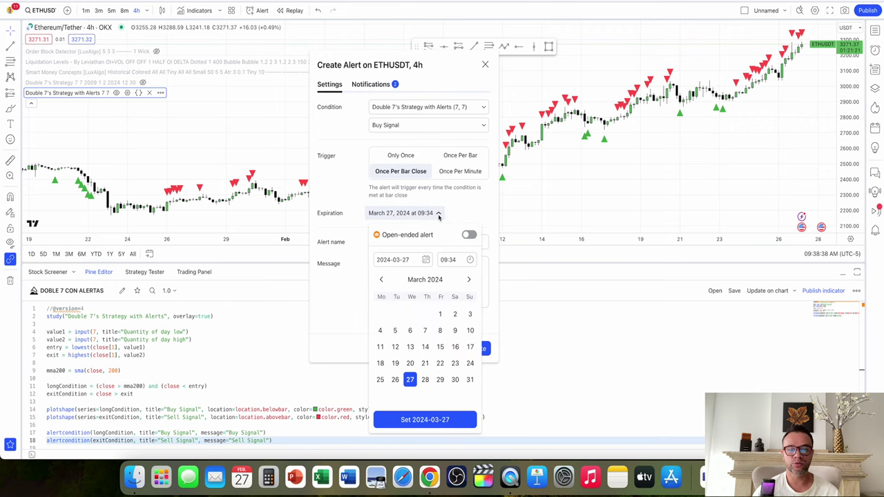
left_click(469, 279)
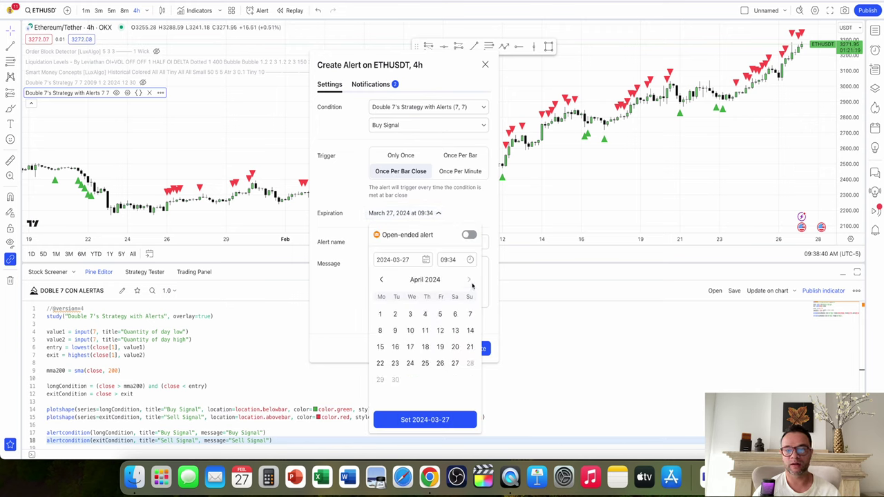
left_click(455, 363)
left_click(425, 420)
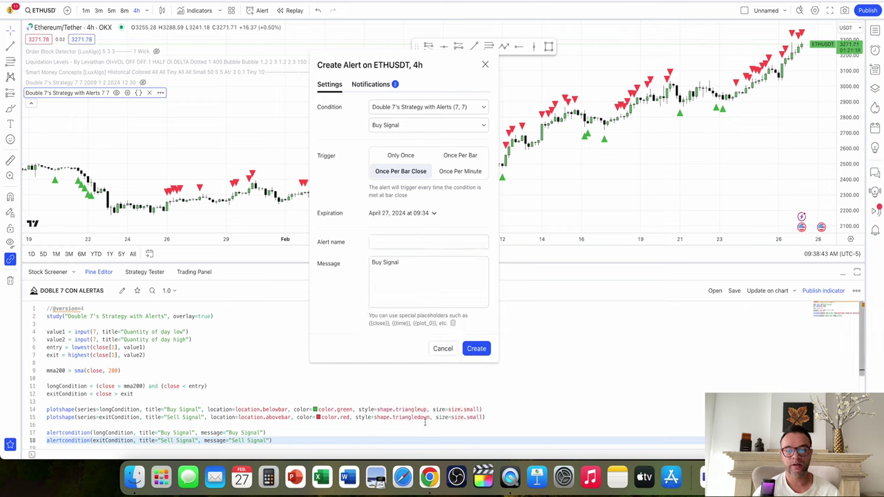
- Name the ETHUSDT alert LARGO ETH DOBLE 7
left_click(387, 242)
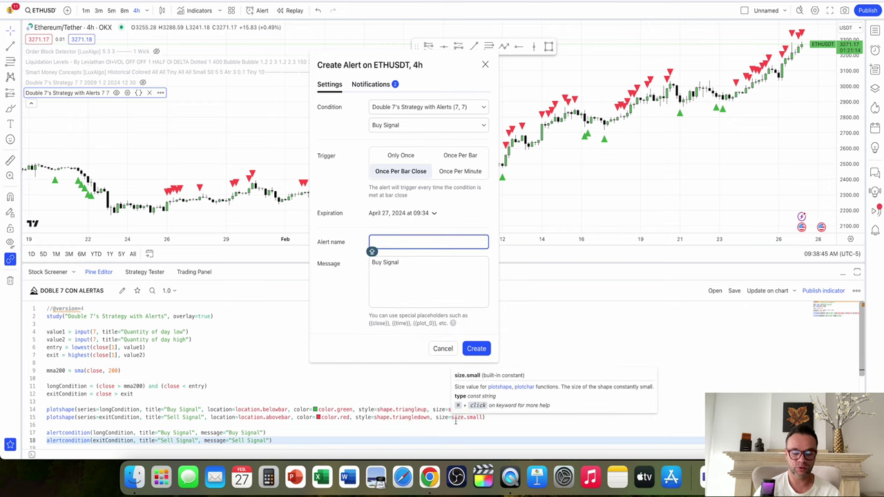
type("LARGO")
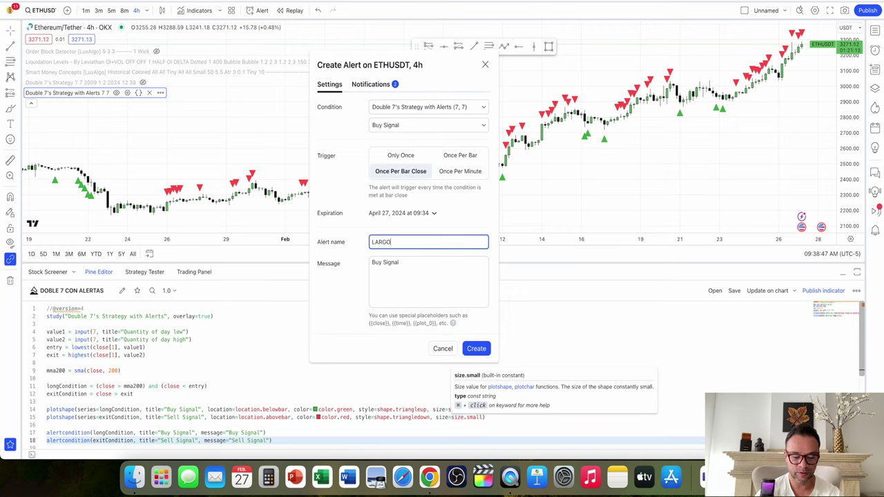
type(" ETH")
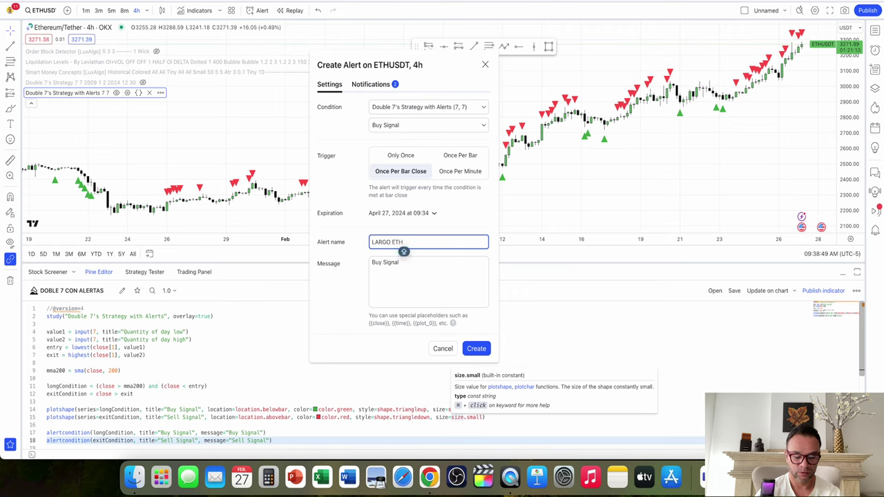
type(" DOBLE")
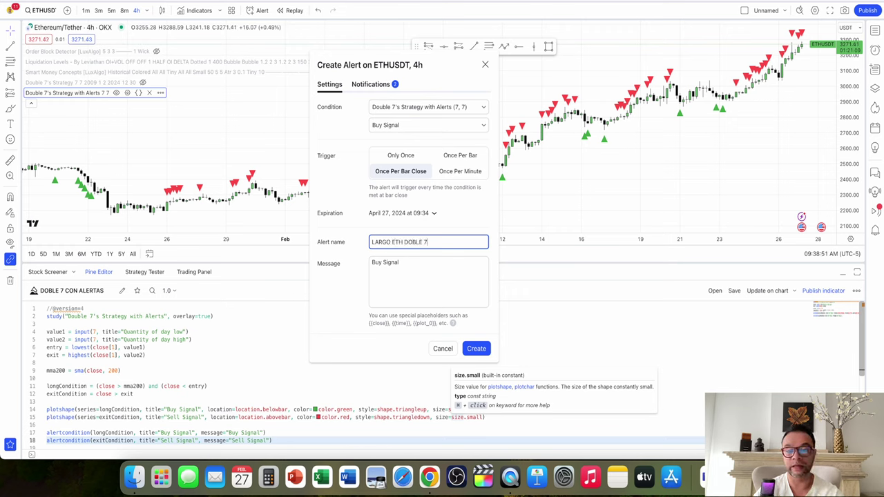
type(" 7")
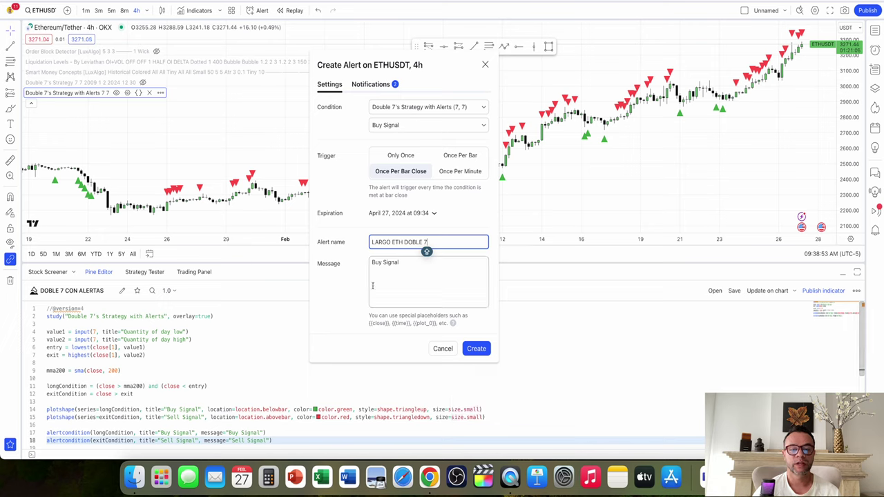
- Replace the alert's default message with the trade start signal message copied from the 3Commas bot, including its email token
left_click_drag(405, 266, 365, 265)
key("BackSpace")
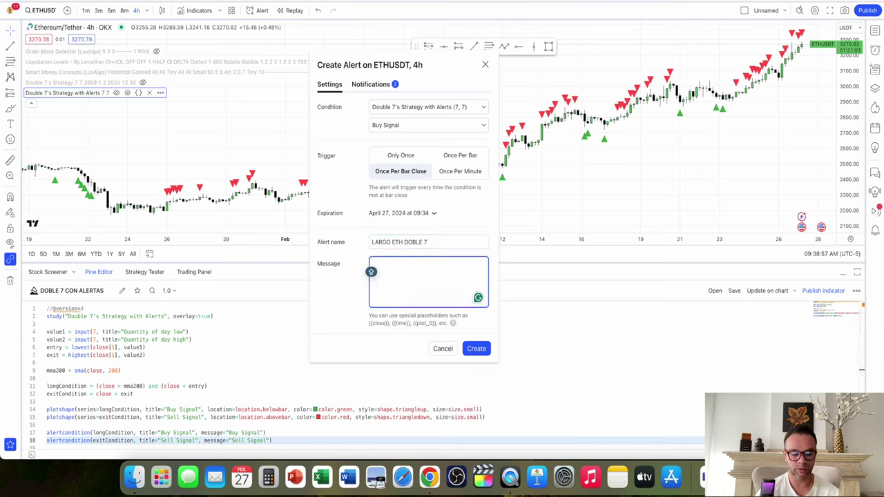
right_click(372, 263)
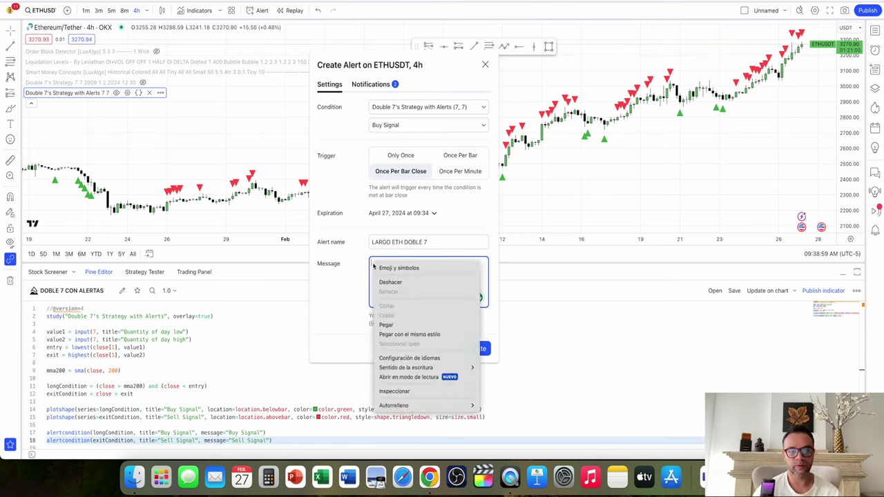
left_click(387, 325)
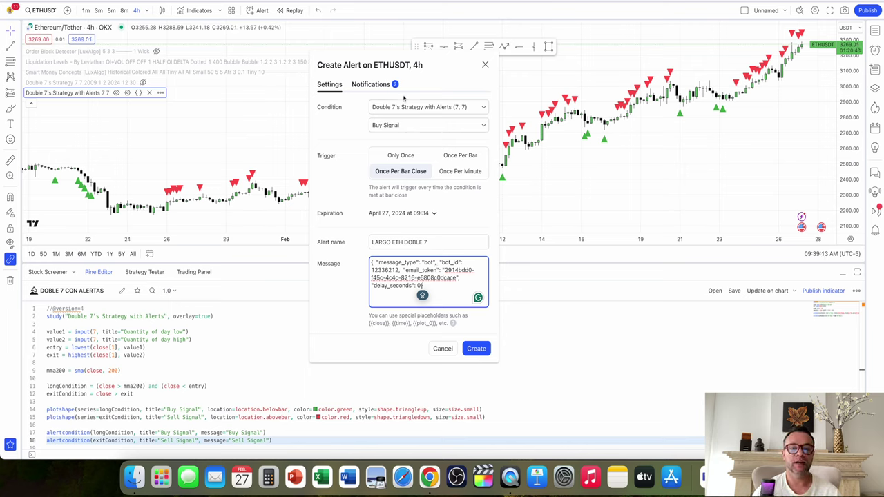
left_click(379, 85)
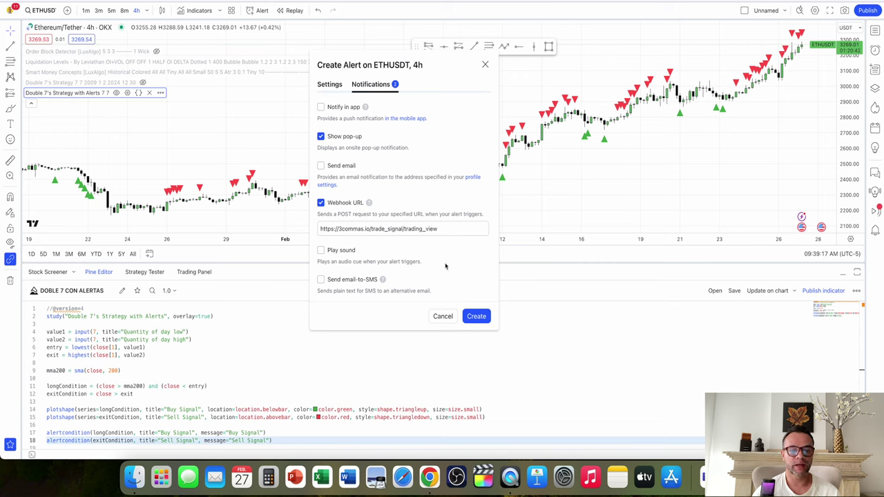
left_click(456, 229)
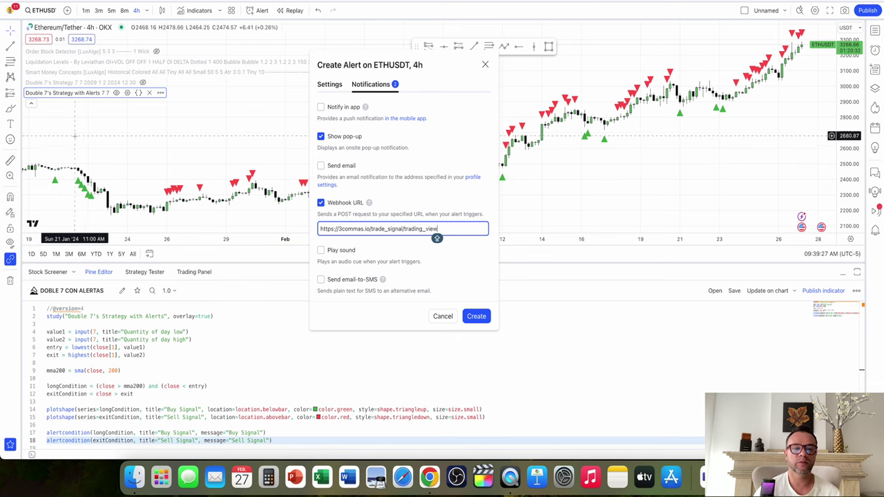
left_click(326, 87)
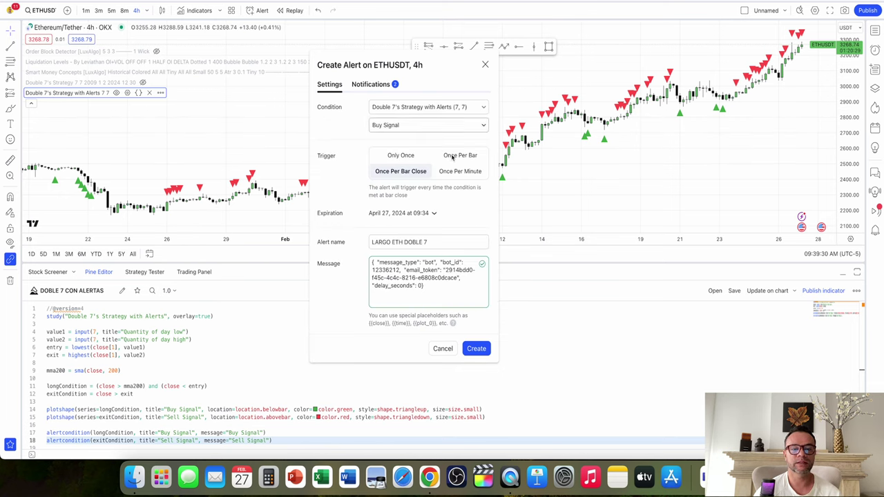
left_click(478, 348)
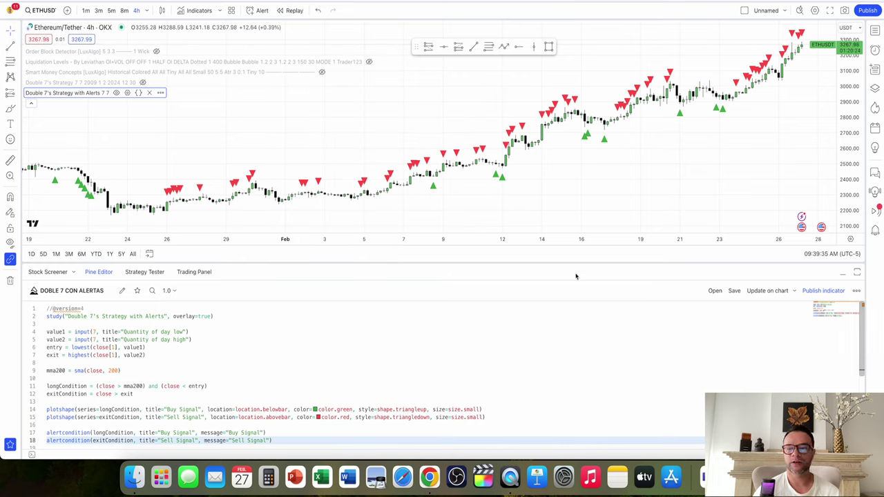
left_click_drag(663, 205, 537, 181)
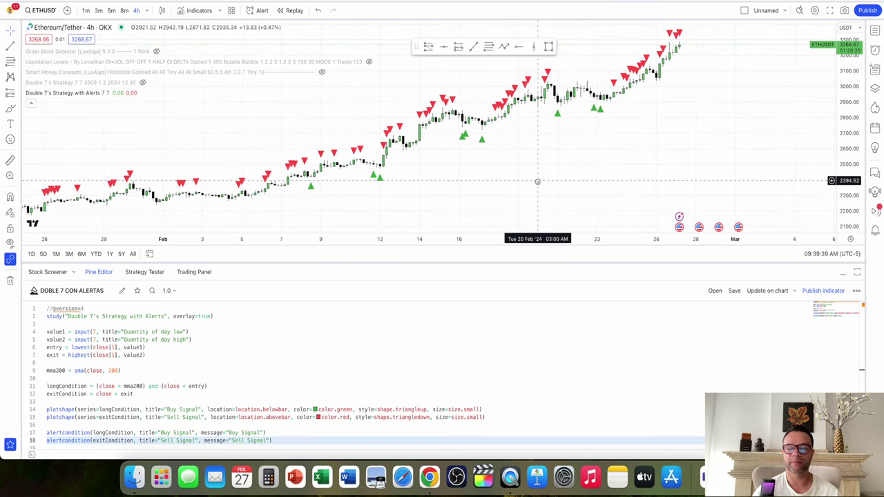